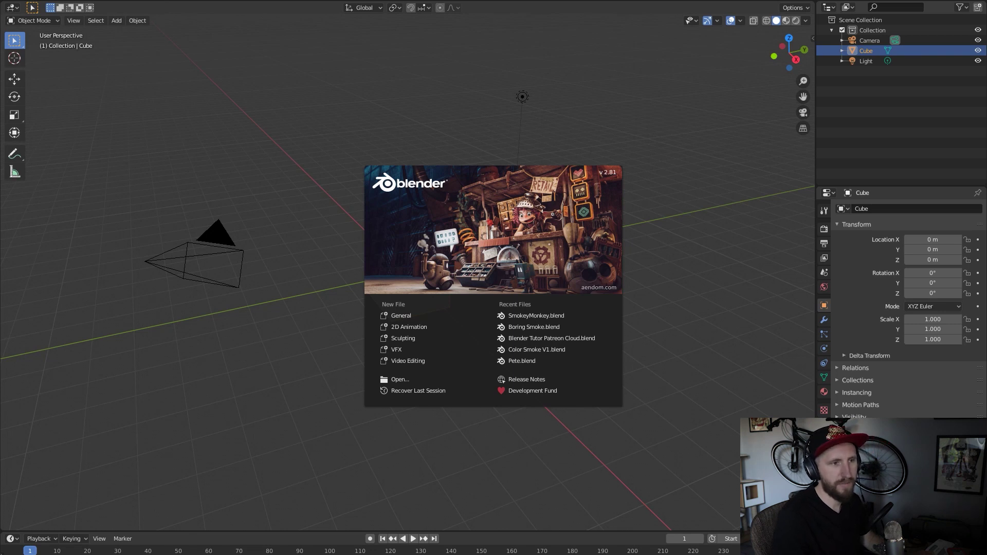
Close the splash screen and delete the default cube
{"action": "left_click", "coordinate": [334, 125]}
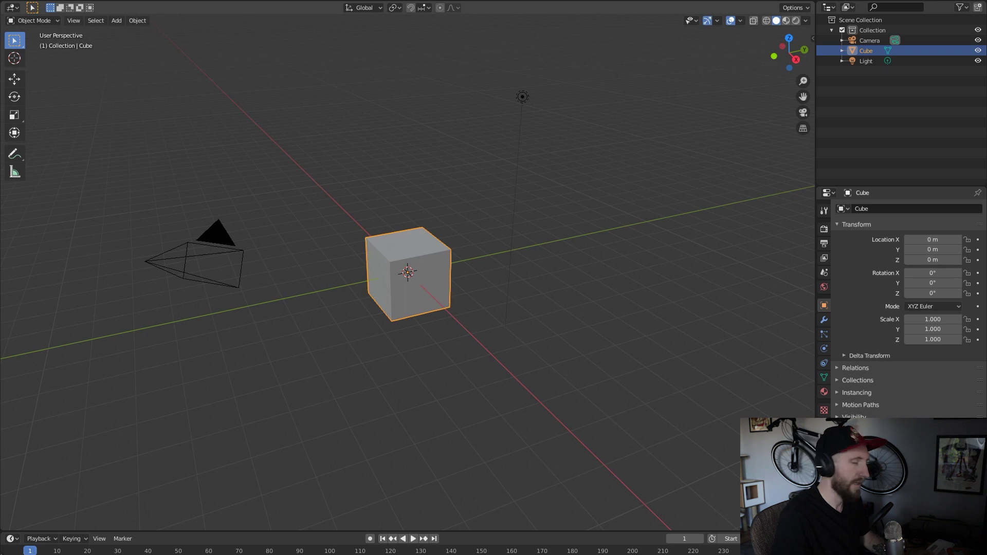
{"action": "key", "text": "x"}
{"action": "left_click", "coordinate": [414, 255]}
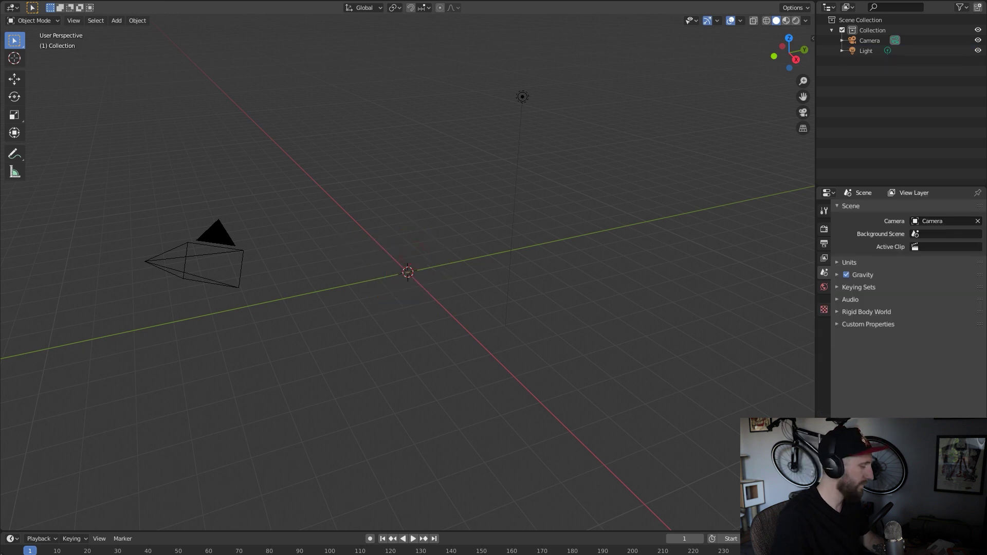
Add a Suzanne monkey head mesh to the scene
{"action": "key", "text": "shift+a"}
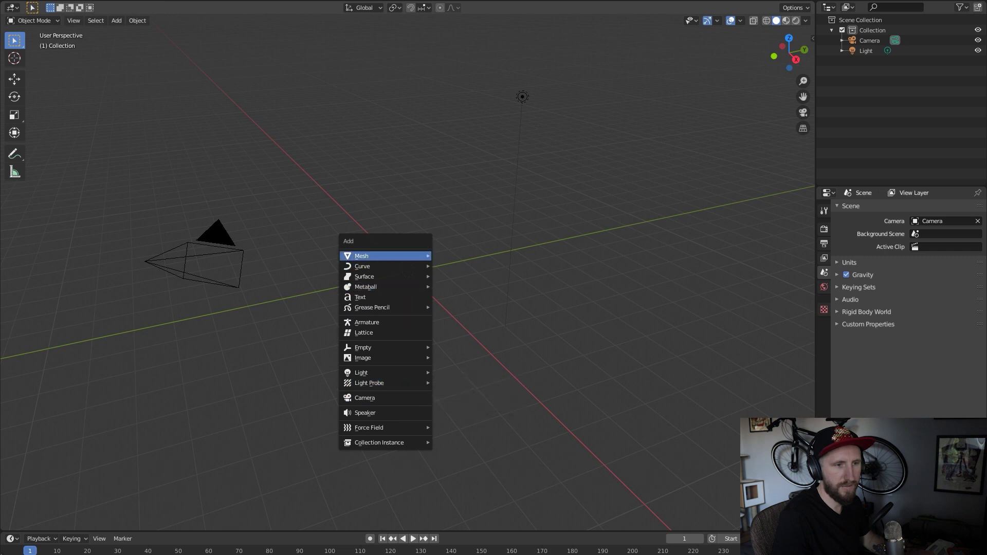
{"action": "mouse_move", "coordinate": [385, 256]}
{"action": "left_click", "coordinate": [463, 353]}
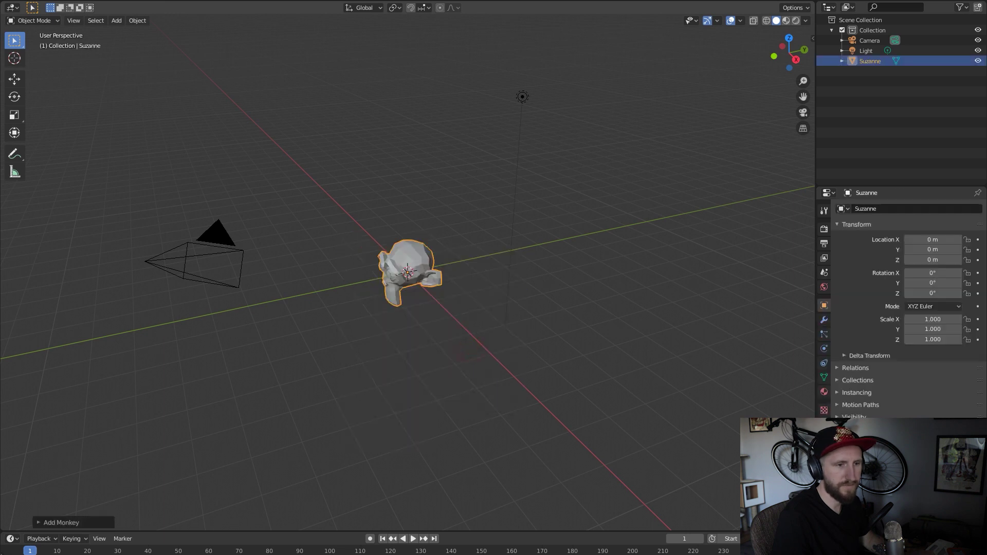
Apply Quick Smoke to Suzanne and view the scene from the front
{"action": "key", "text": "F3"}
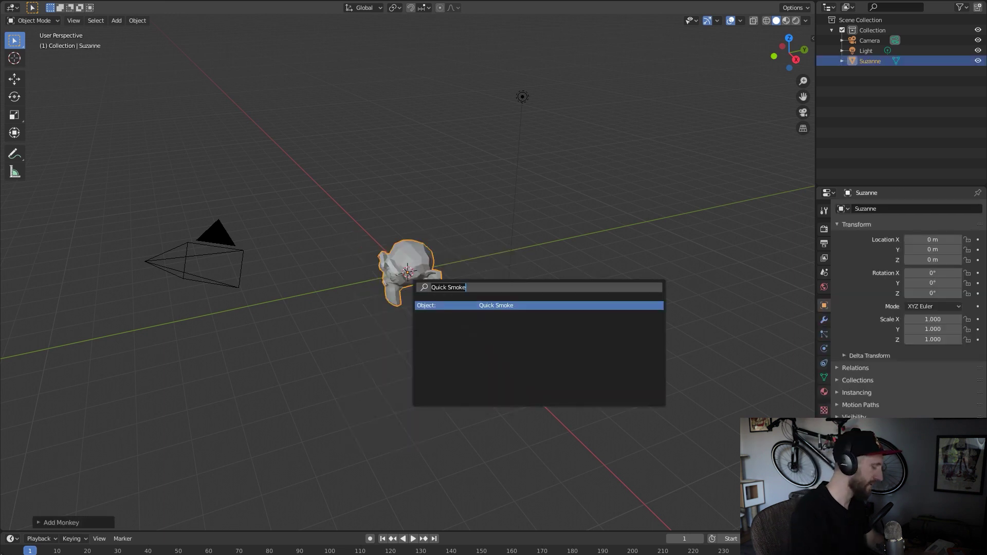
{"action": "key", "text": "Return"}
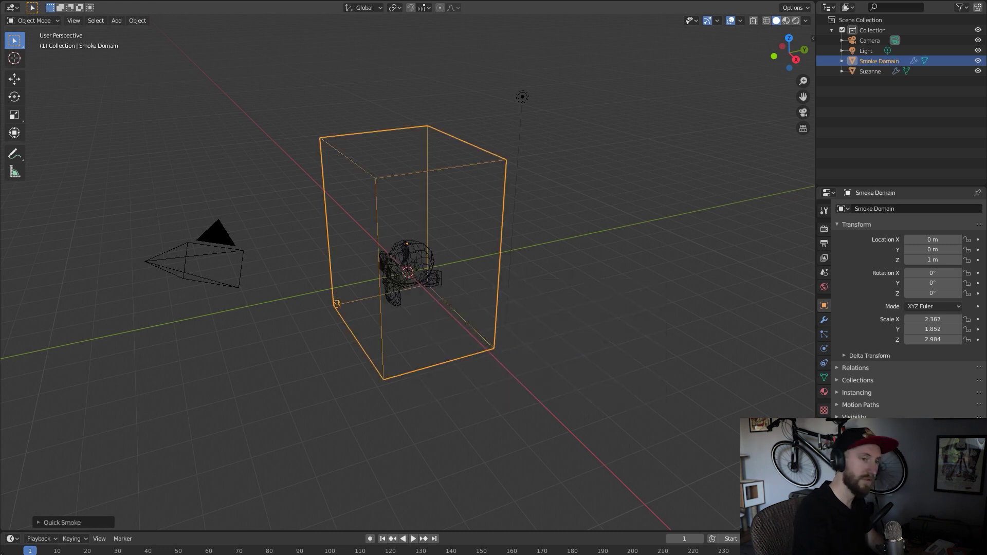
{"action": "key", "text": "KP_1"}
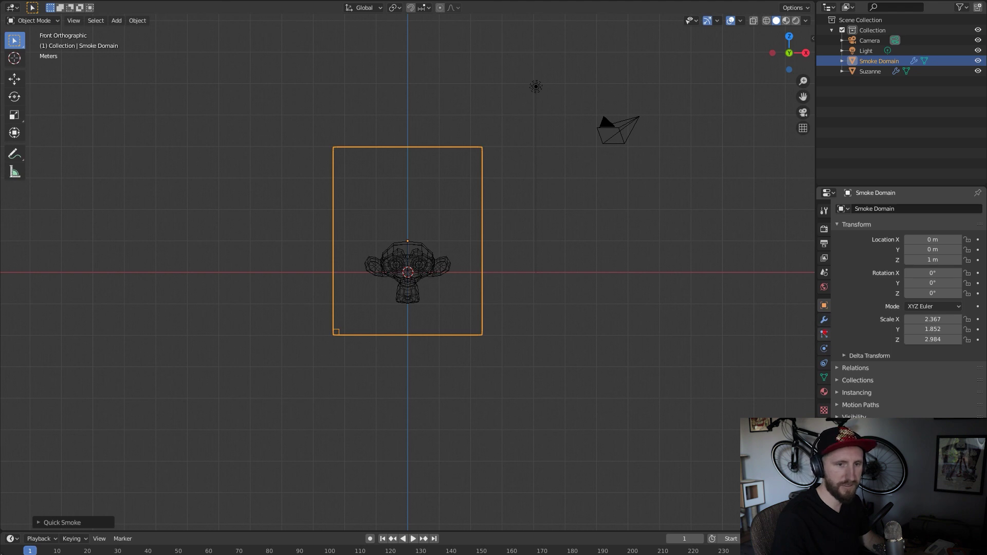
{"action": "left_click", "coordinate": [824, 334]}
Show the Smoke Domain's physics settings and leave its smoke type on Domain
{"action": "left_click", "coordinate": [823, 349]}
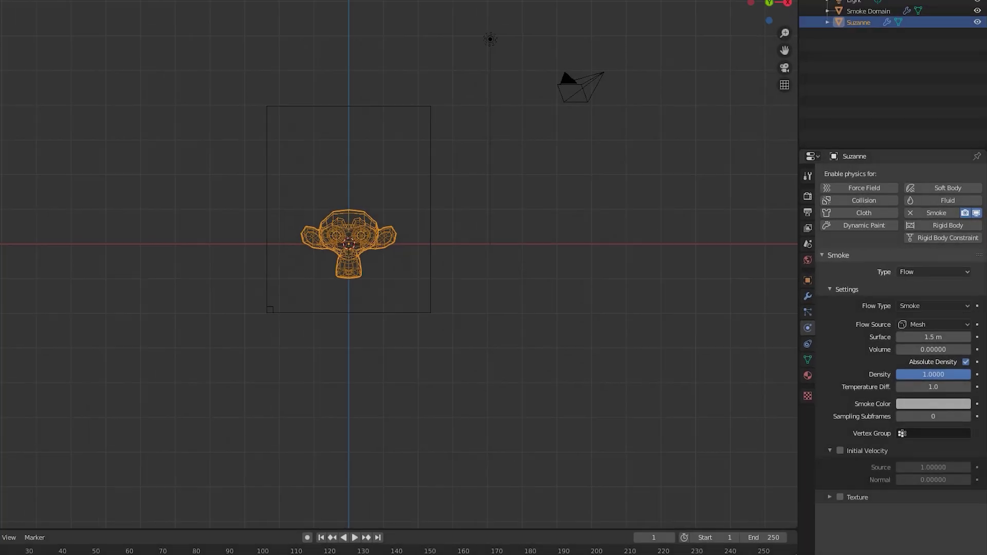
{"action": "left_click", "coordinate": [430, 172]}
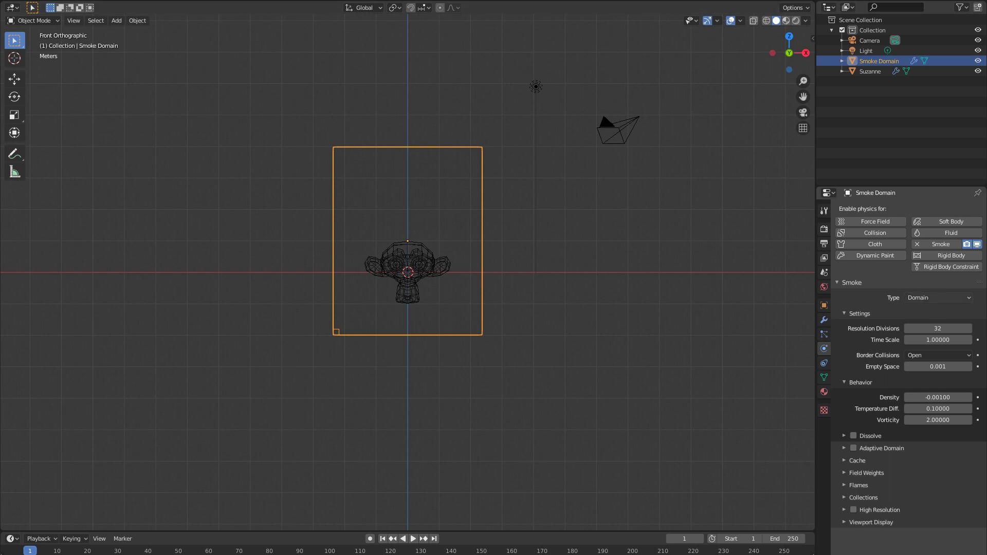
{"action": "left_click", "coordinate": [910, 297]}
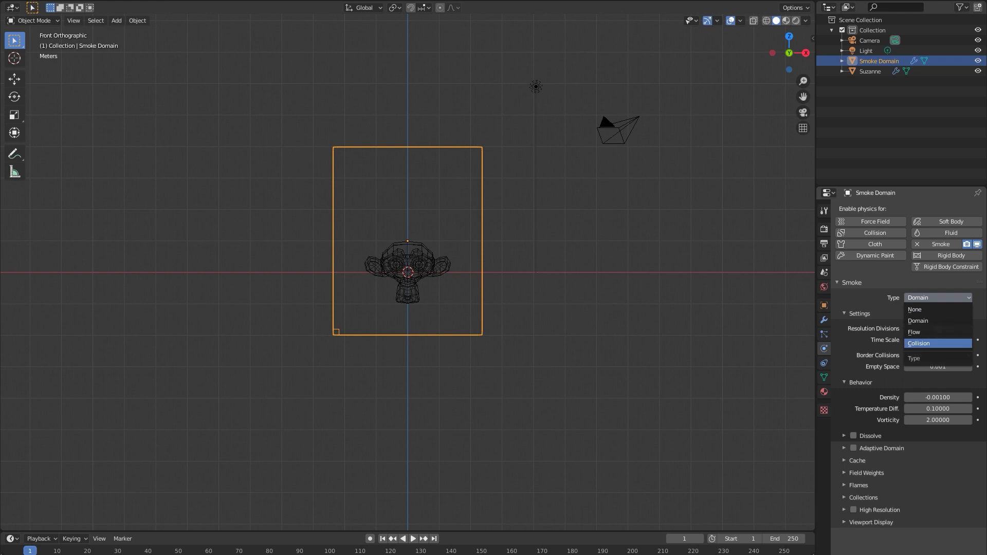
{"action": "left_click", "coordinate": [917, 320]}
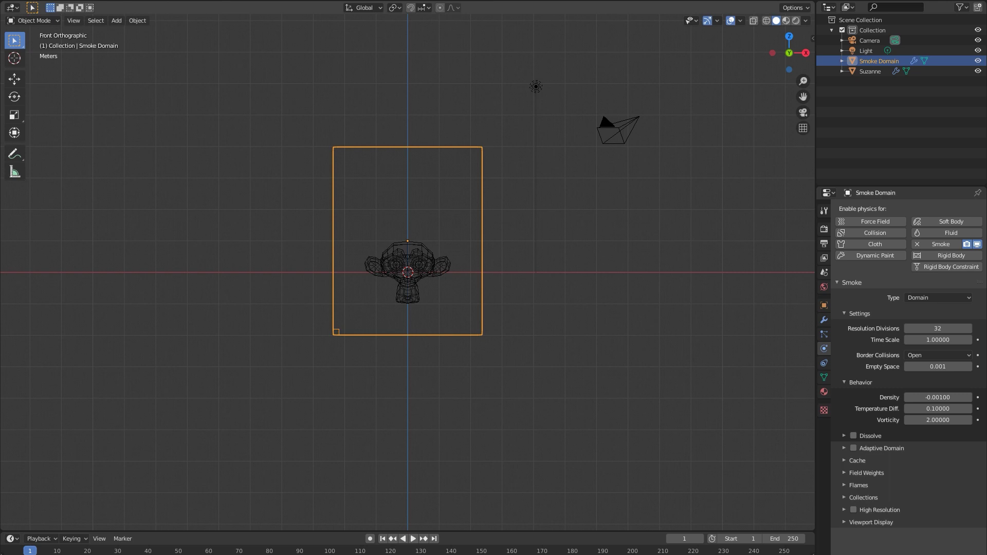
Shrink Suzanne and enlarge the smoke domain box
{"action": "left_click", "coordinate": [408, 272]}
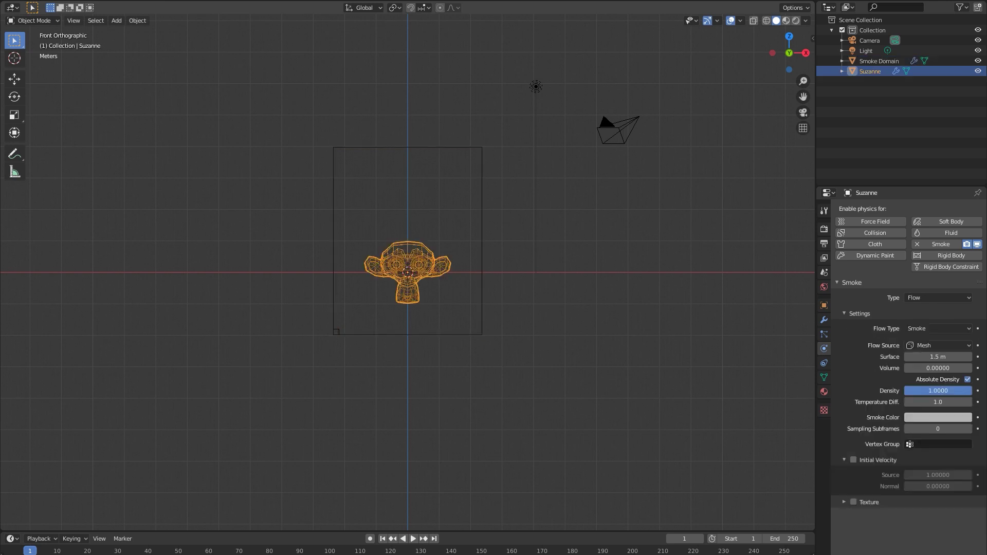
{"action": "key", "text": "s"}
{"action": "left_click", "coordinate": [546, 227]}
{"action": "left_click", "coordinate": [482, 229]}
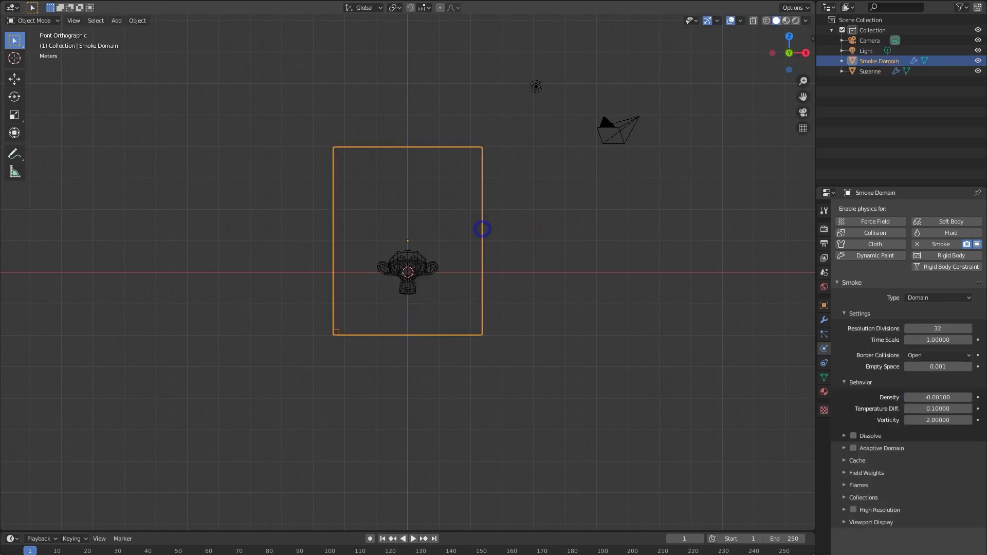
{"action": "key", "text": "s"}
{"action": "left_click", "coordinate": [535, 83]}
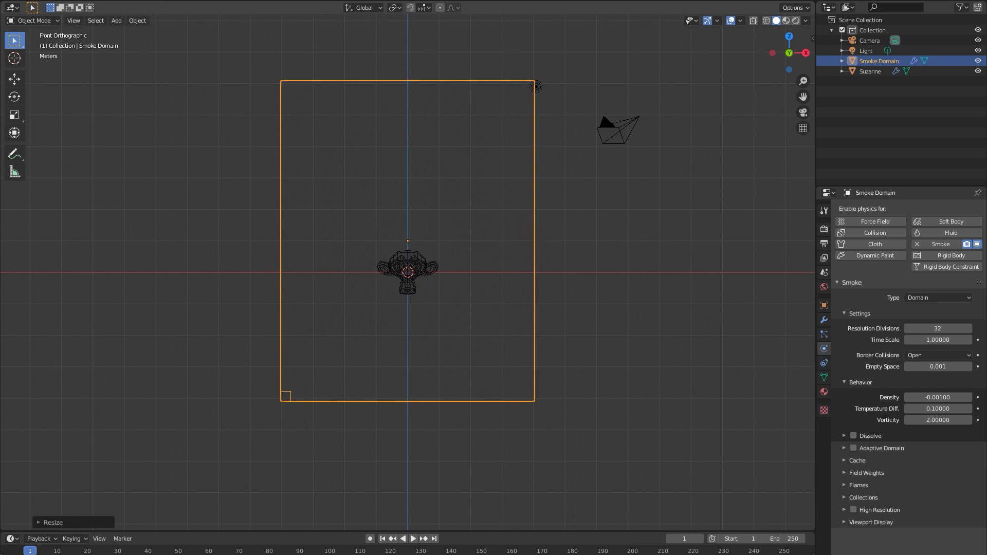
Move Suzanne below the domain and keyframe its starting position at frame 1
{"action": "left_click", "coordinate": [870, 71]}
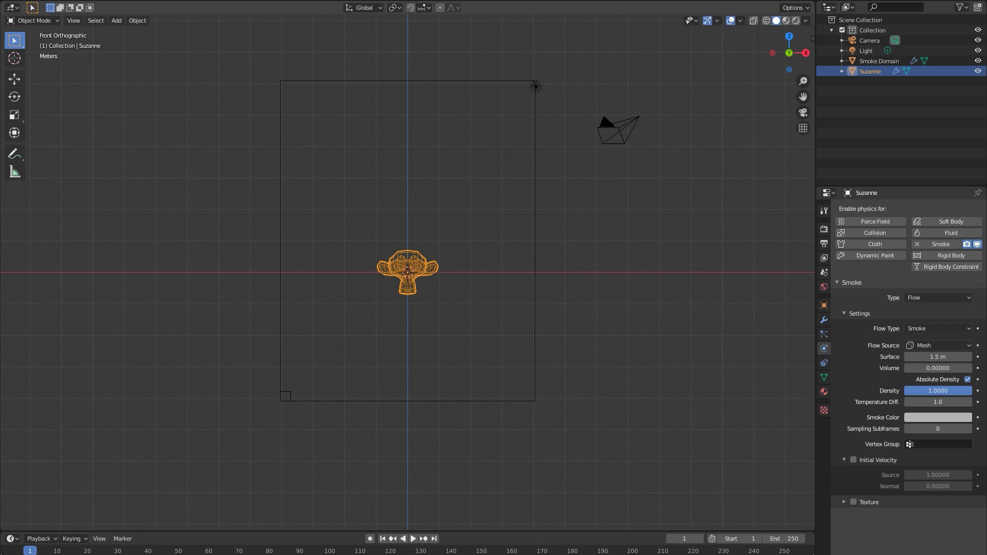
{"action": "key", "text": "g"}
{"action": "key", "text": "z"}
{"action": "left_click", "coordinate": [209, 550]}
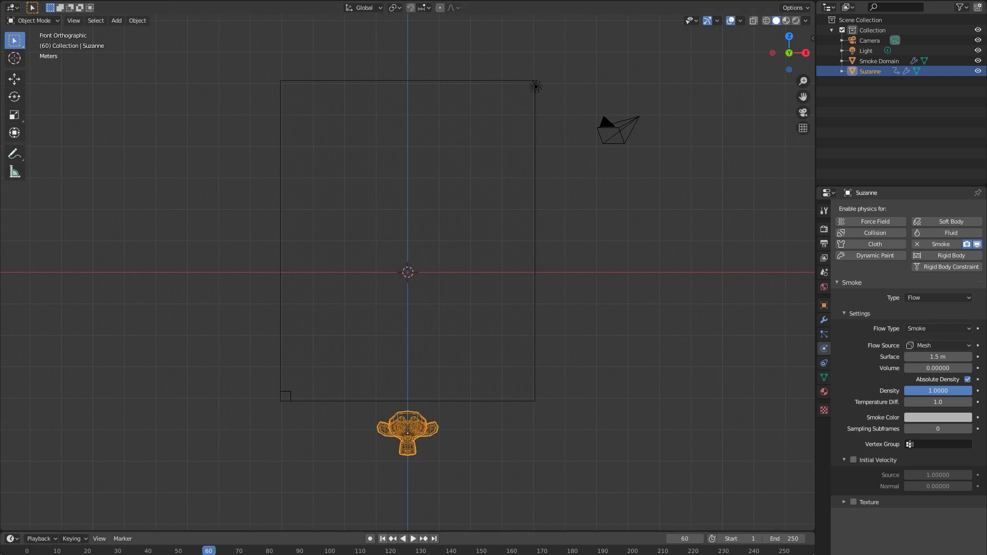
{"action": "key", "text": "shift+Left"}
{"action": "key", "text": "i"}
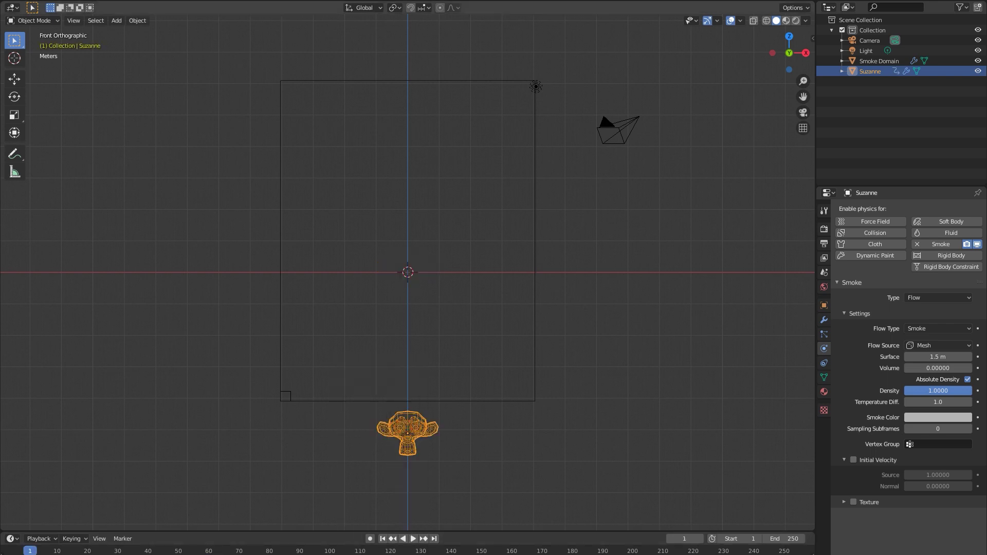
{"action": "key", "text": "g"}
{"action": "key", "text": "z"}
{"action": "left_click", "coordinate": [426, 46]}
At frame 60, raise Suzanne above the domain and rotate it around Z
{"action": "left_click", "coordinate": [209, 550]}
{"action": "key", "text": "g"}
{"action": "key", "text": "z"}
{"action": "left_click", "coordinate": [431, 45]}
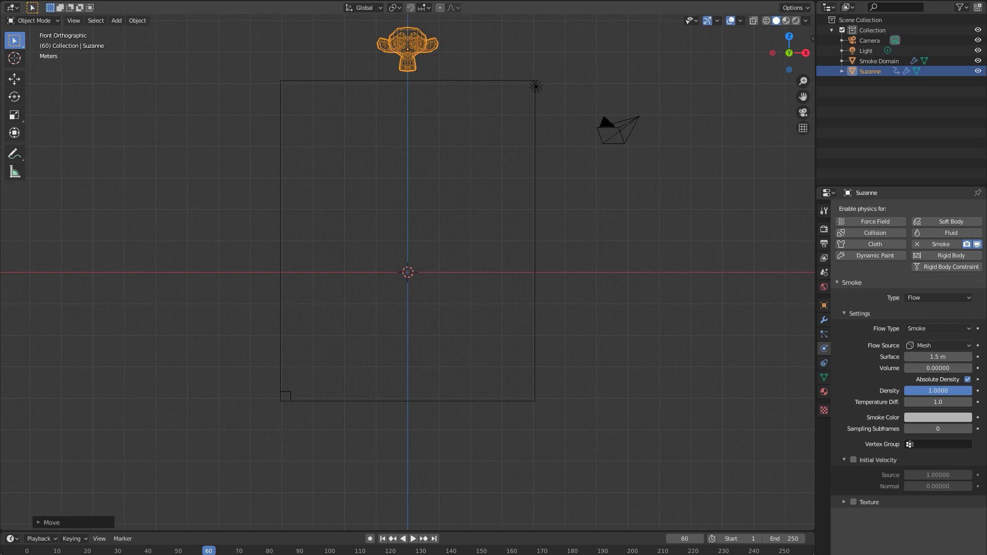
{"action": "key", "text": "r"}
{"action": "key", "text": "z"}
{"action": "left_click", "coordinate": [452, 137]}
Rewind to frame 1 and play the smoke simulation to preview it
{"action": "left_click_drag", "start_coordinate": [209, 550], "coordinate": [30, 550]}
{"action": "key", "text": "space"}
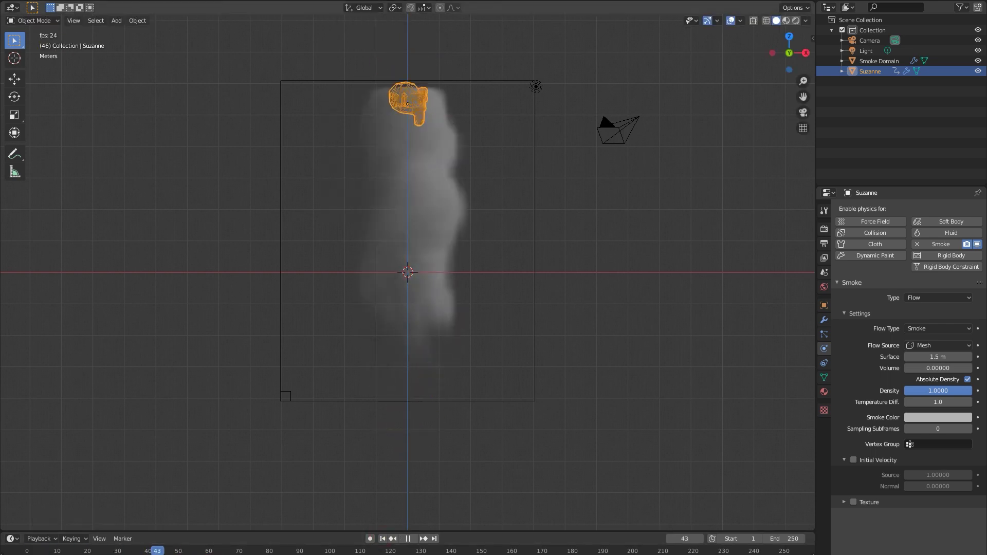
{"action": "key", "text": "Escape"}
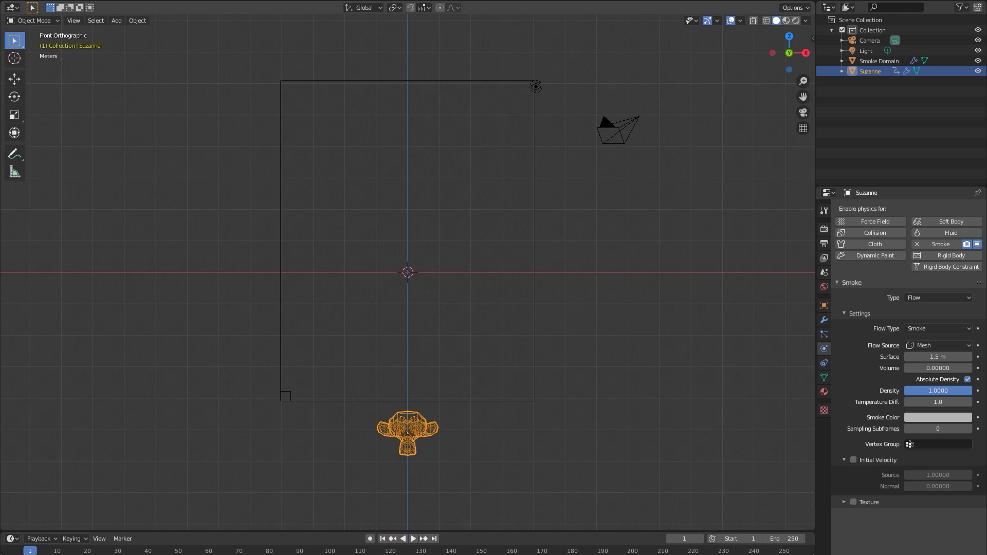
{"action": "key", "text": "space"}
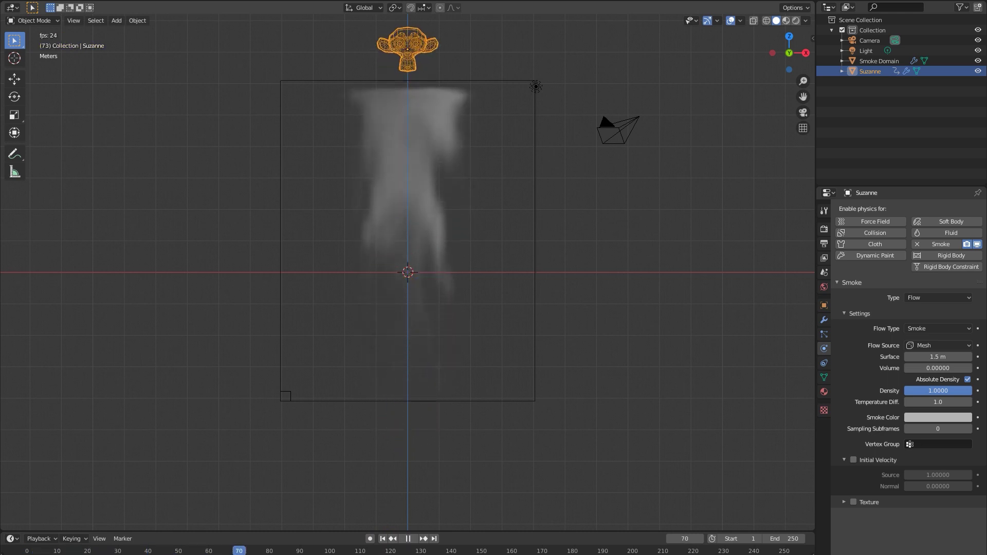
{"action": "key", "text": "Escape"}
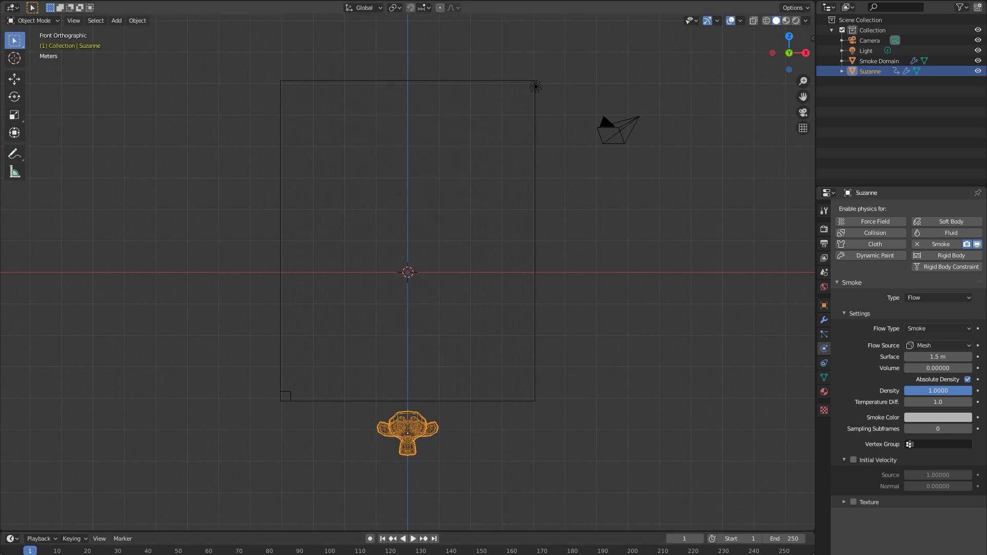
Enable Initial Velocity on Suzanne's smoke flow and replay the simulation
{"action": "left_click", "coordinate": [853, 460]}
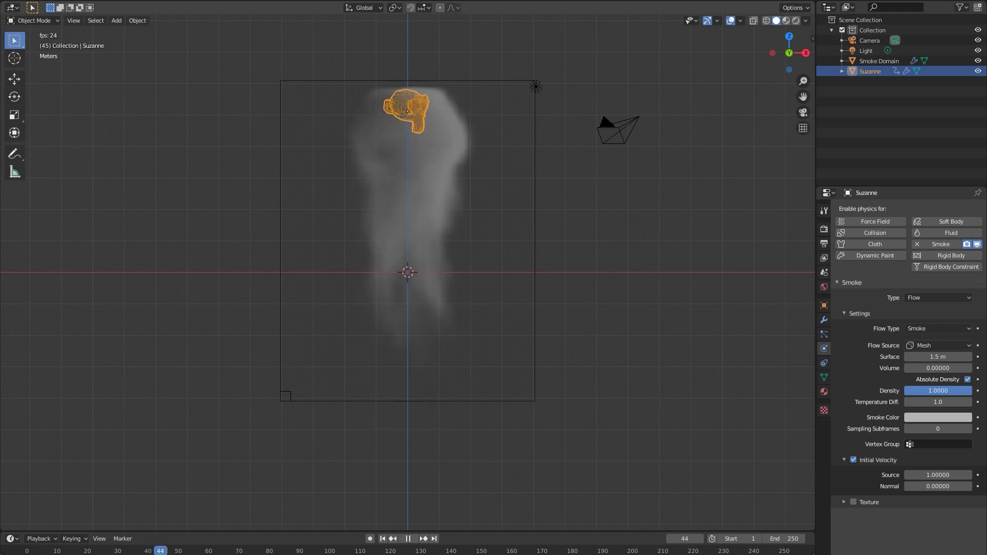
{"action": "key", "text": "space"}
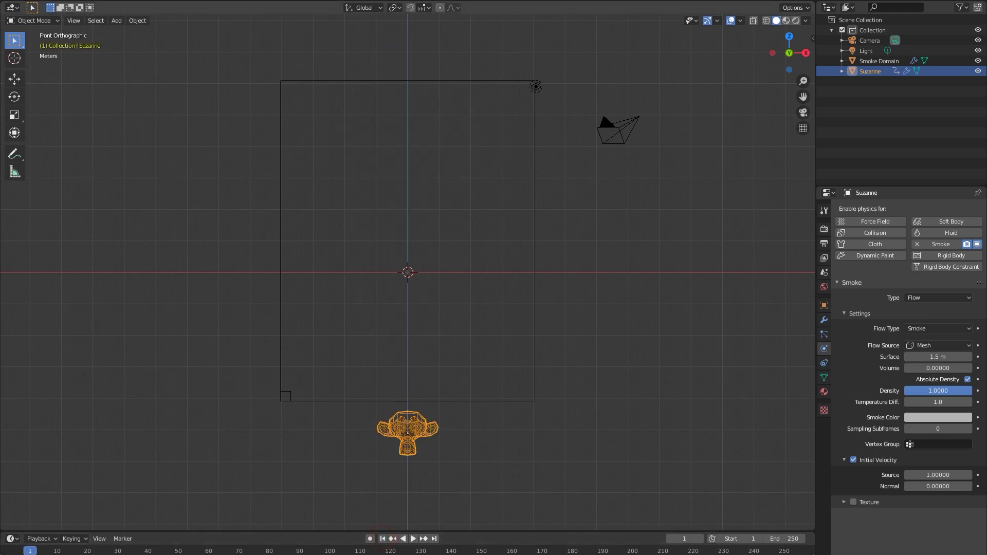
{"action": "key", "text": "space"}
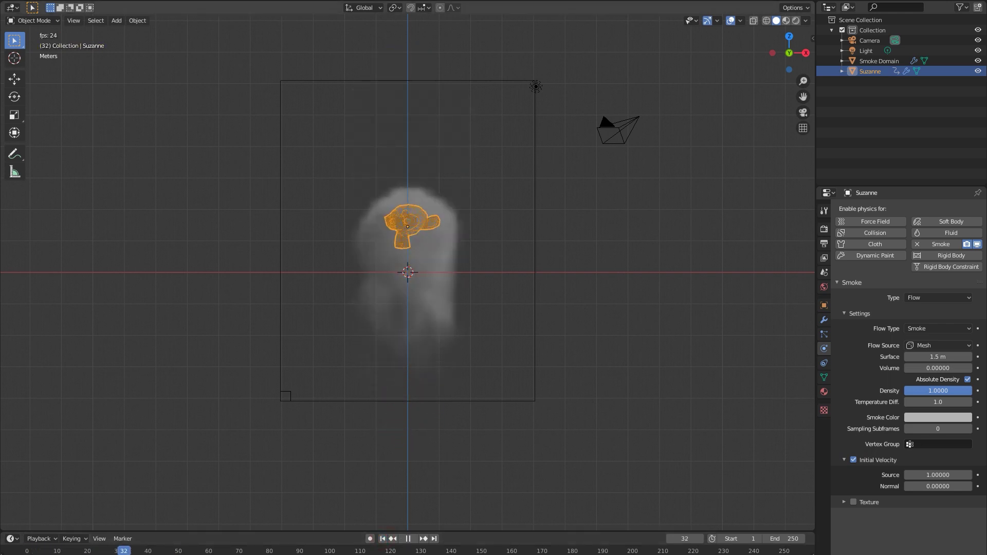
{"action": "key", "text": "Escape"}
{"action": "key", "text": "space"}
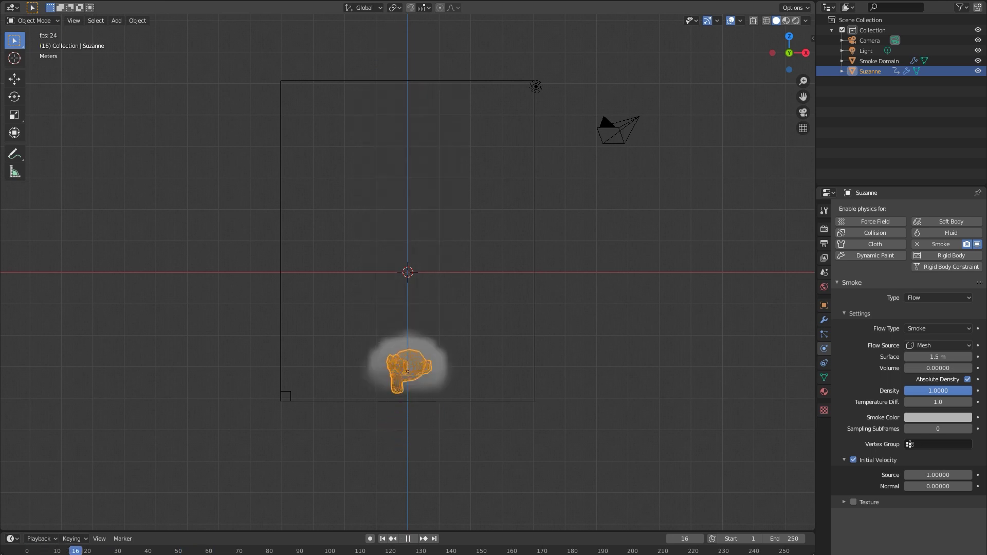
{"action": "key", "text": "space"}
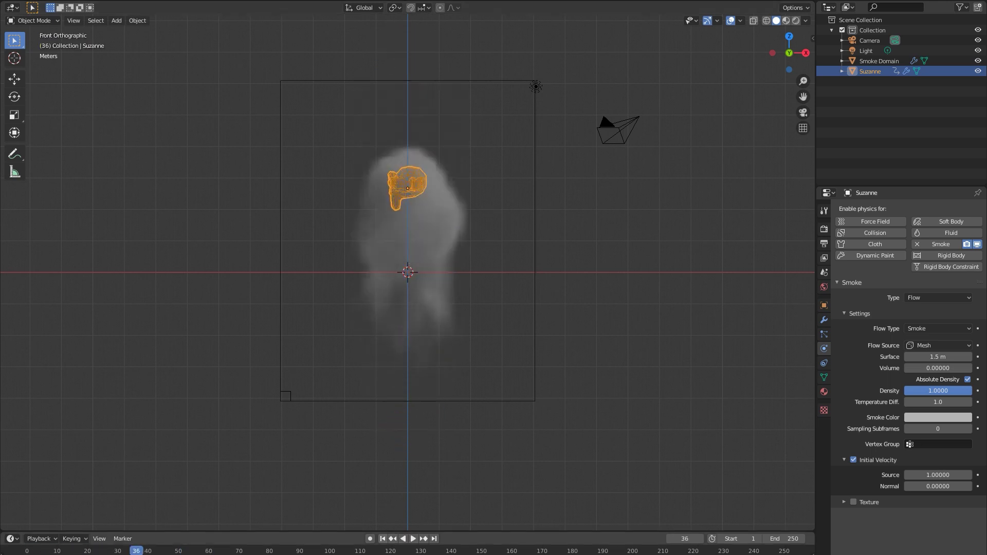
{"action": "key", "text": "shift+Left"}
{"action": "key", "text": "space"}
{"action": "key", "text": "Escape"}
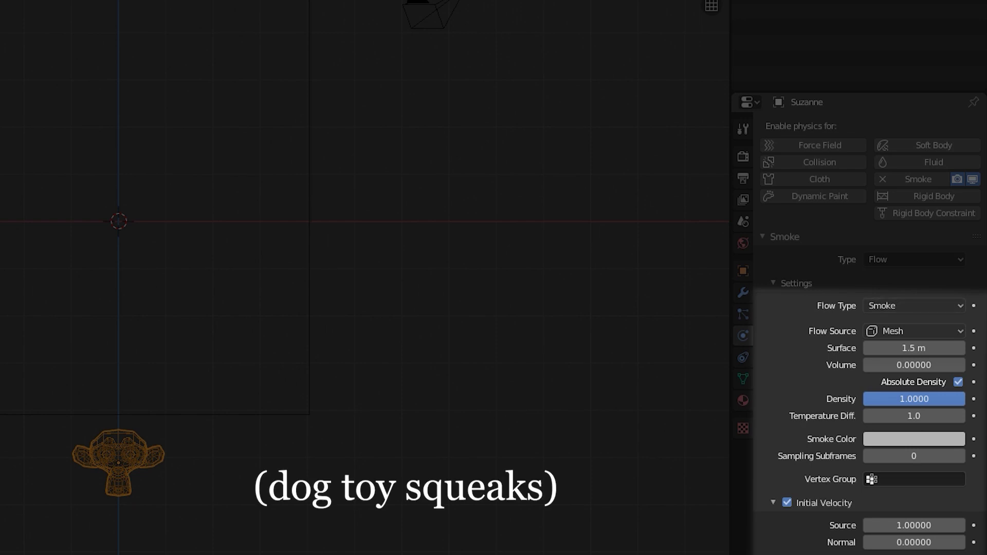
Set the smoke colour to bright violet and preview the purple plume
{"action": "left_click", "coordinate": [905, 440]}
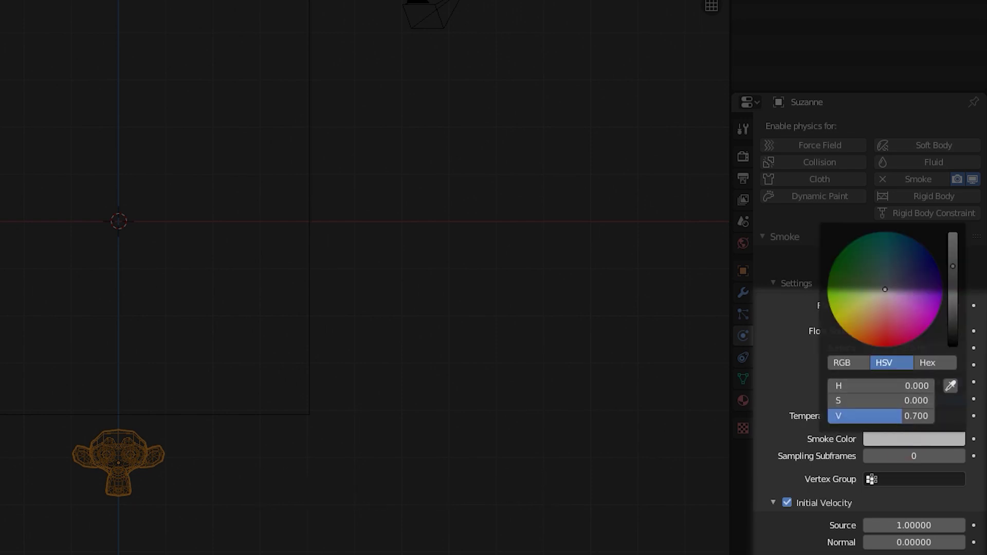
{"action": "left_click_drag", "start_coordinate": [952, 266], "coordinate": [952, 235]}
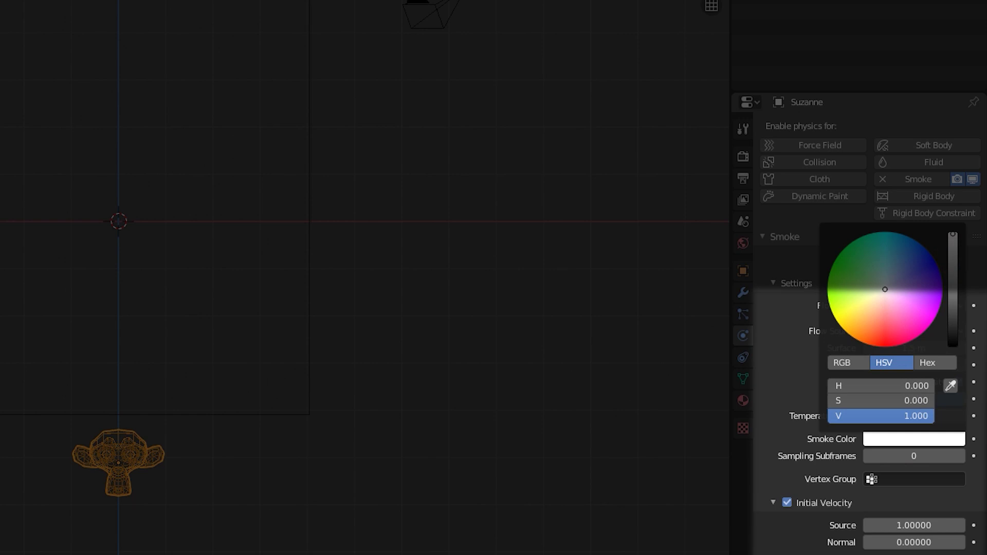
{"action": "left_click_drag", "start_coordinate": [884, 289], "coordinate": [942, 284]}
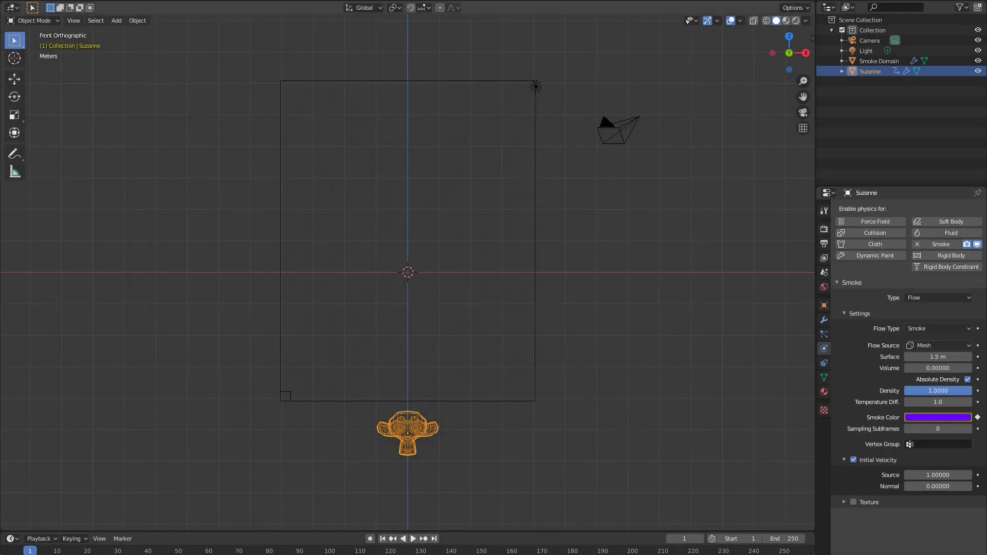
{"action": "key", "text": "space"}
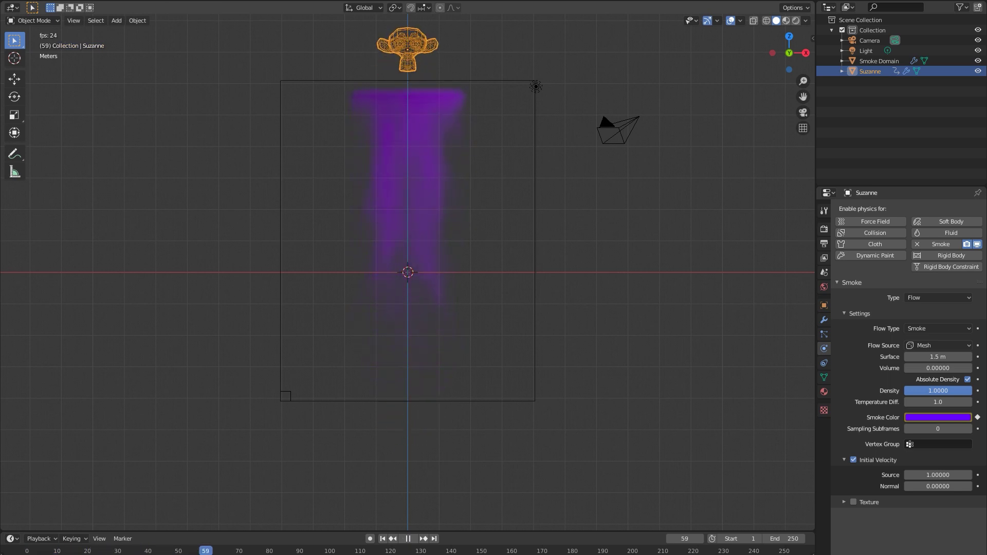
{"action": "key", "text": "space"}
{"action": "left_click", "coordinate": [383, 539]}
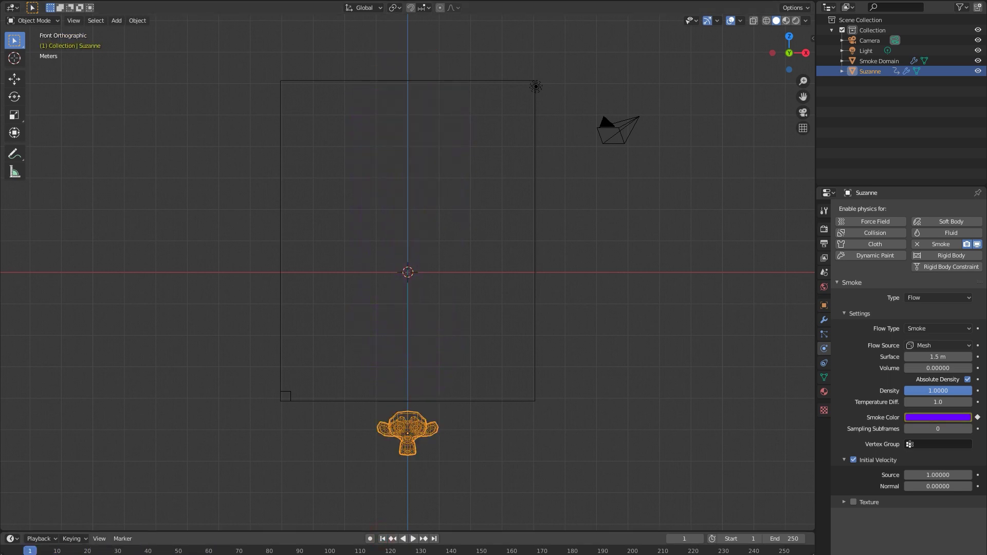
At frame 60, shift the smoke hue to magenta and keyframe it
{"action": "key", "text": "Up"}
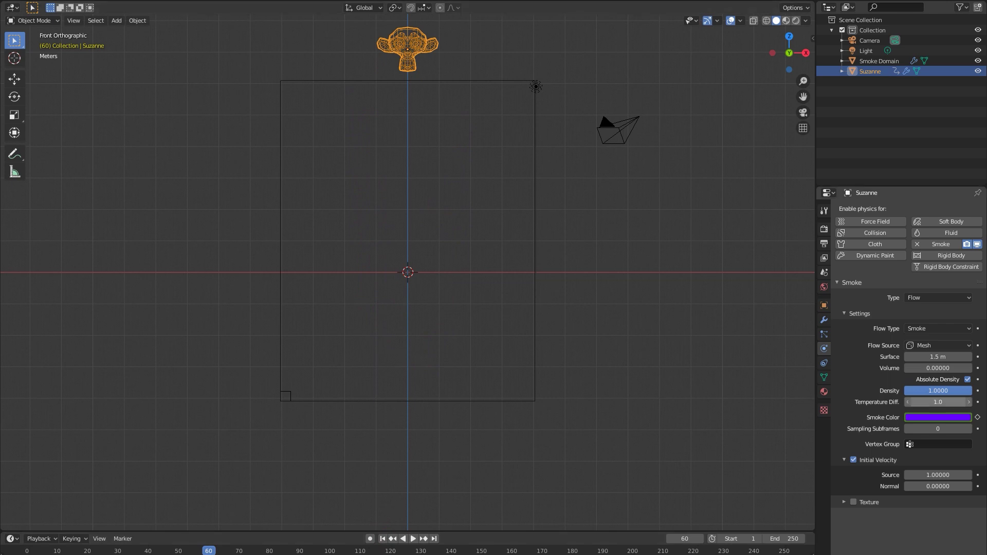
{"action": "left_click", "coordinate": [932, 416]}
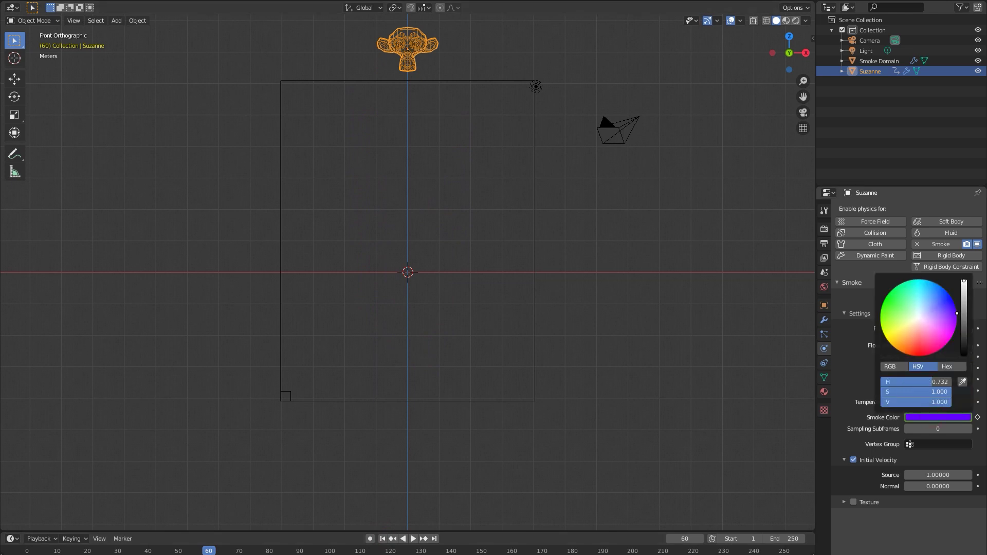
{"action": "left_click_drag", "start_coordinate": [956, 313], "coordinate": [954, 331]}
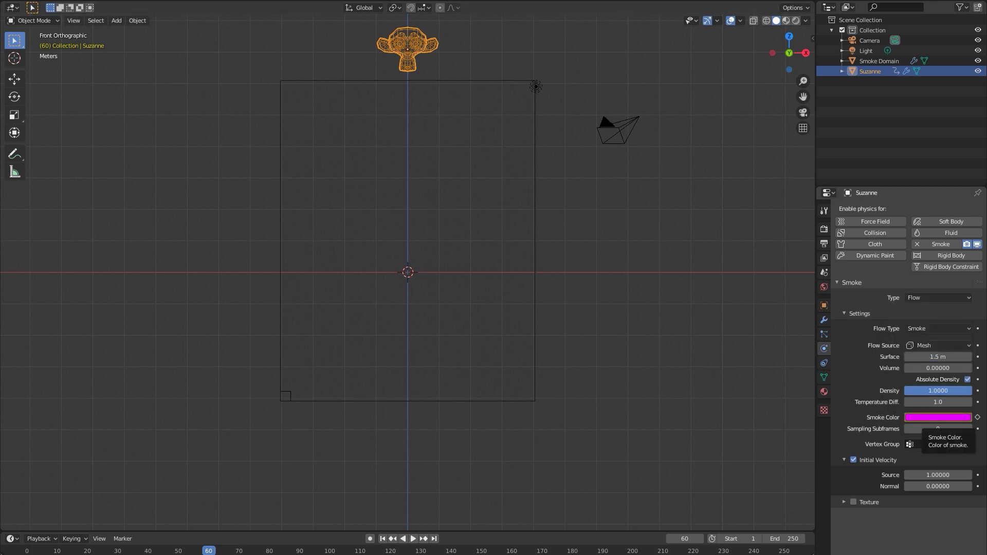
{"action": "key", "text": "i"}
Replay the animation from frame 1 to see violet turn magenta
{"action": "left_click", "coordinate": [383, 538]}
{"action": "key", "text": "space"}
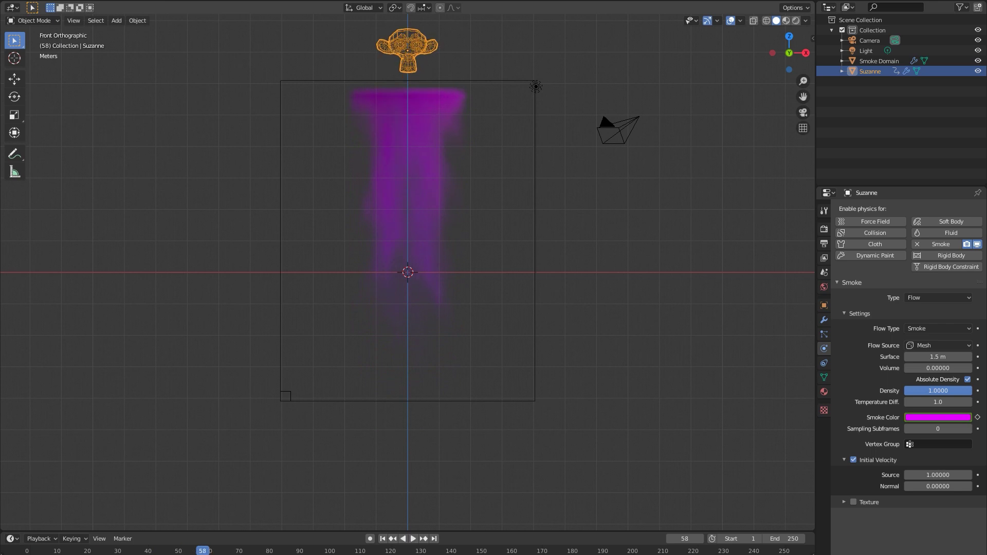
{"action": "key", "text": "shift+Left"}
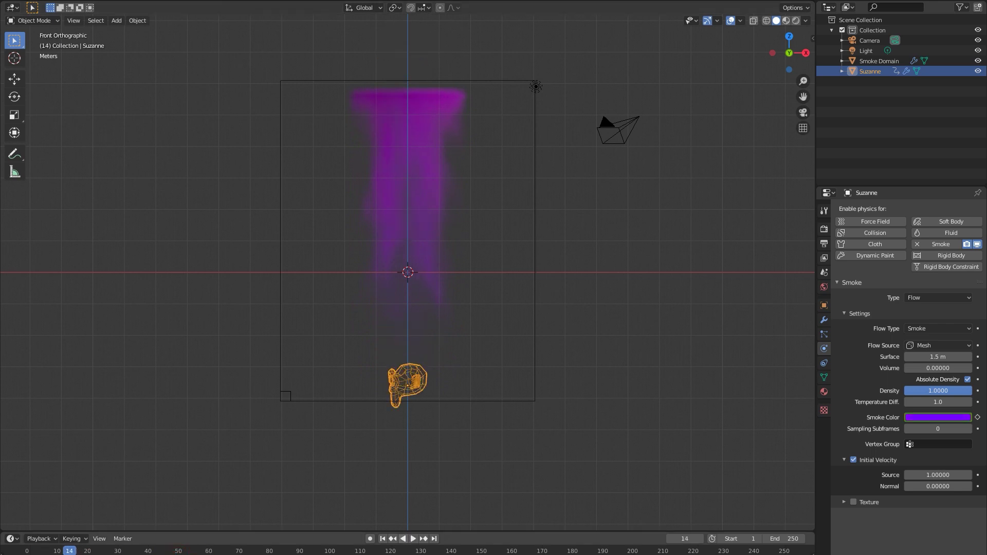
{"action": "key", "text": "shift+Left"}
{"action": "key", "text": "space"}
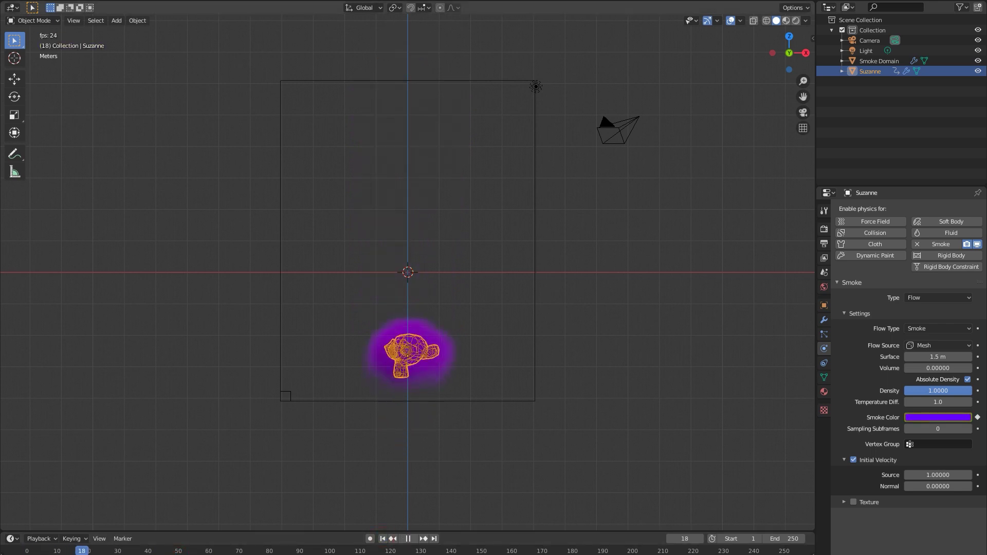
{"action": "key", "text": "Escape"}
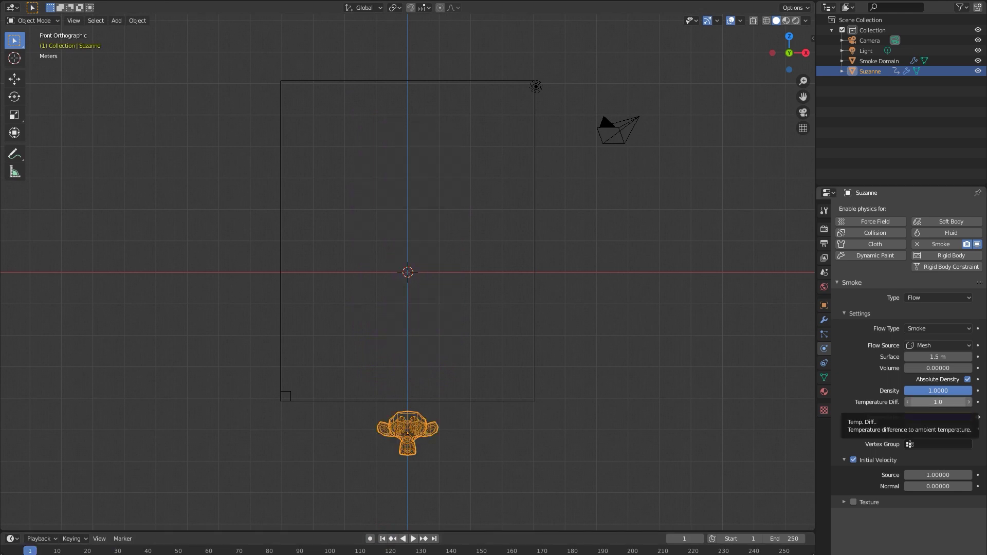
Set the smoke flow's Temperature Diff. to 0
{"action": "left_click", "coordinate": [939, 402]}
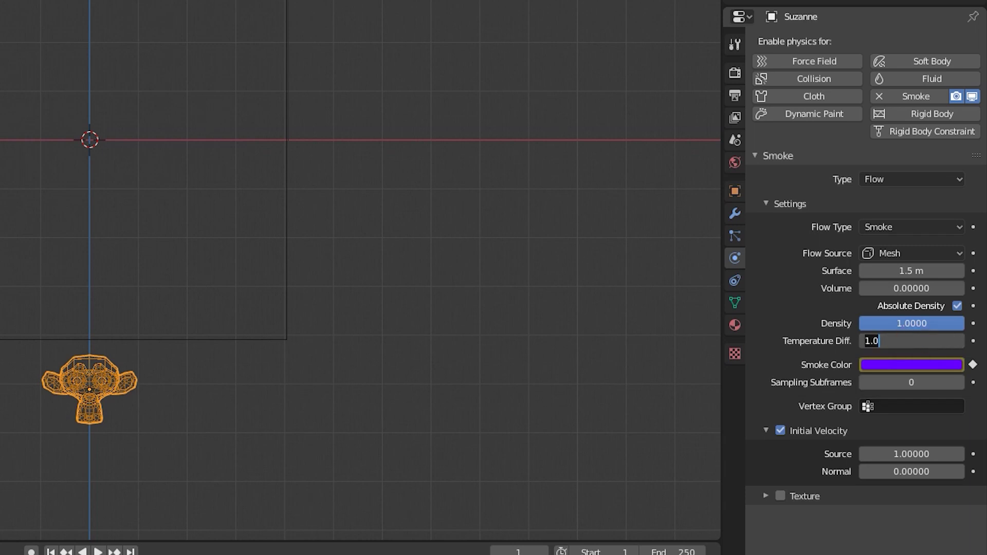
{"action": "key", "text": "ctrl+a"}
{"action": "type", "text": "0"}
{"action": "key", "text": "Return"}
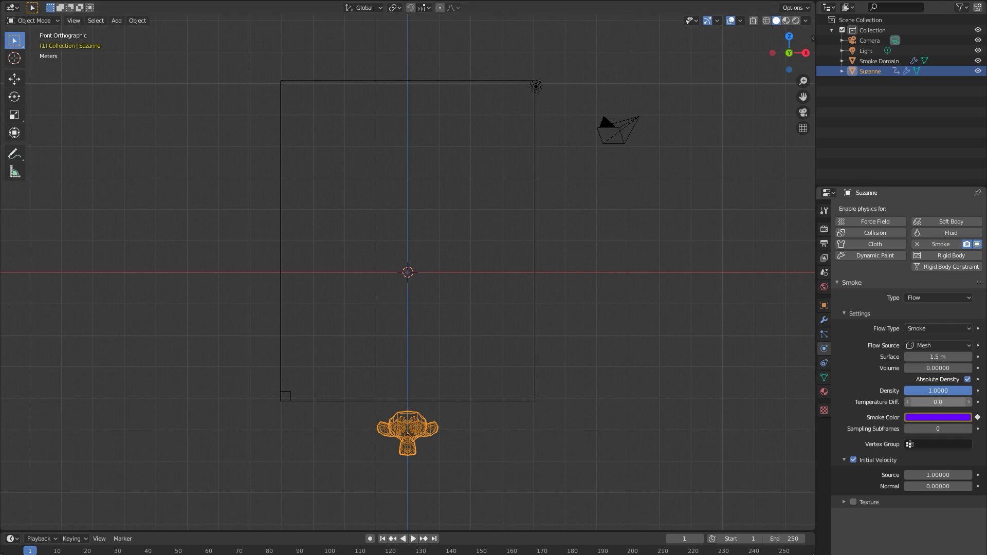
Replay the simulation to watch the violet-to-magenta plume rise
{"action": "key", "text": "space"}
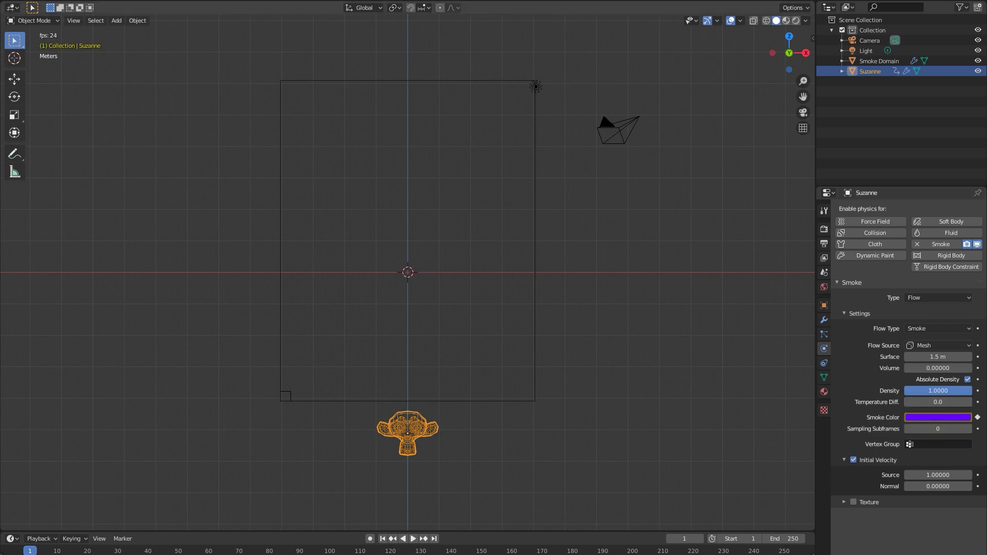
{"action": "key", "text": "space"}
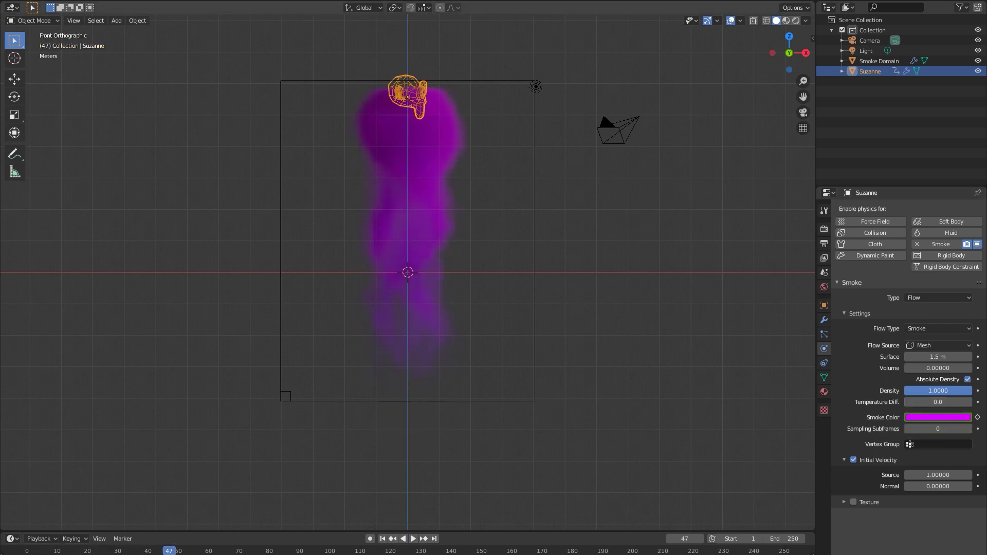
{"action": "left_click", "coordinate": [382, 539]}
{"action": "key", "text": "space"}
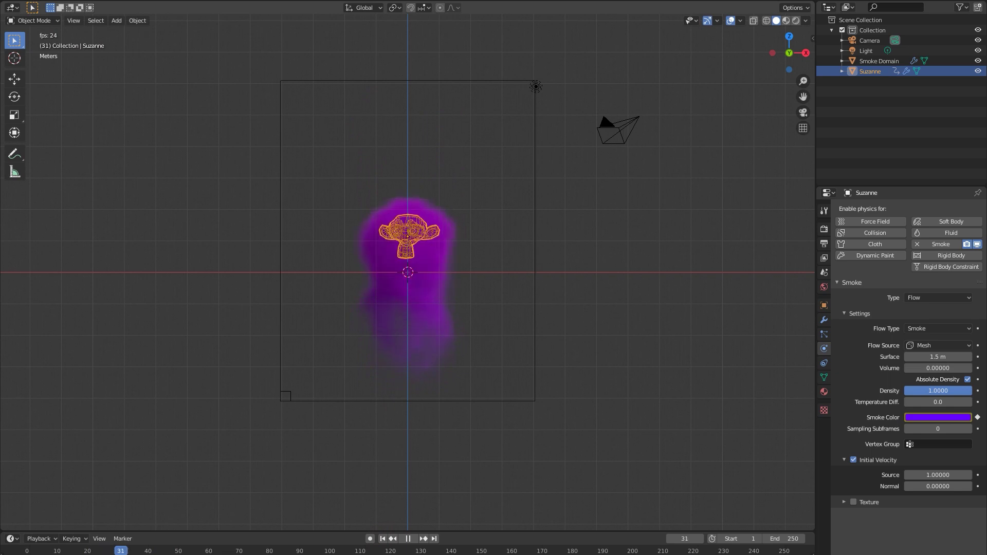
{"action": "key", "text": "space"}
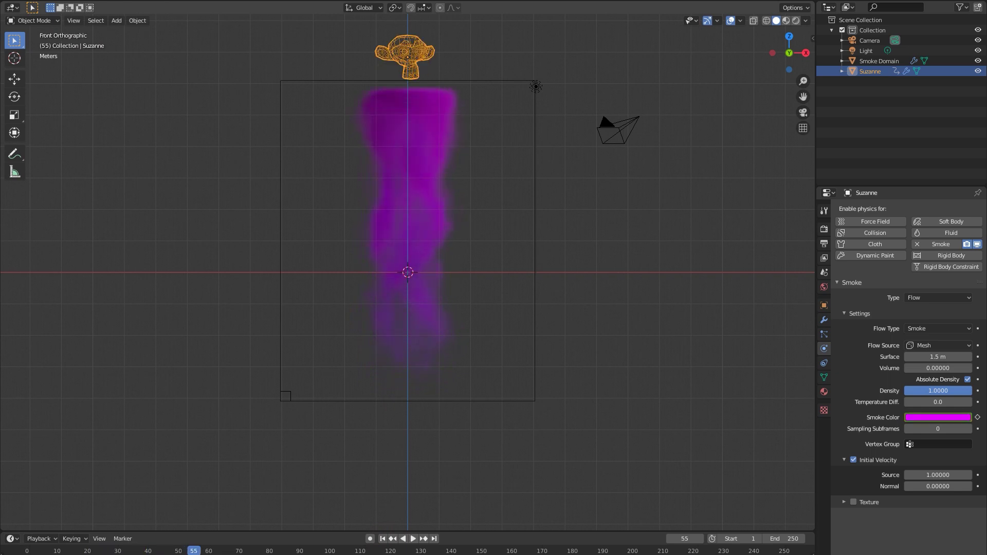
{"action": "left_click", "coordinate": [382, 539]}
Raise the Smoke Domain's resolution divisions to 64 and preview the finer smoke
{"action": "left_click", "coordinate": [535, 308]}
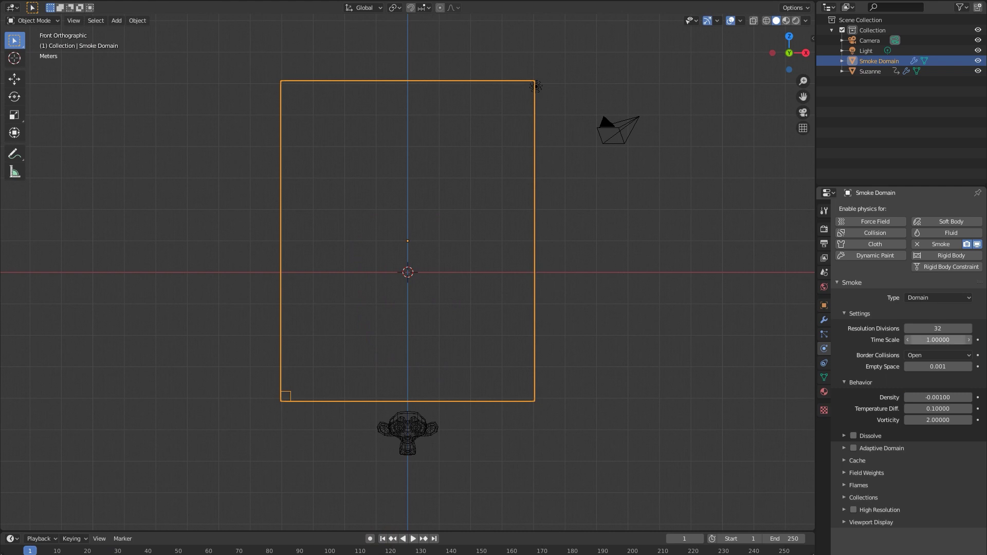
{"action": "left_click", "coordinate": [937, 328]}
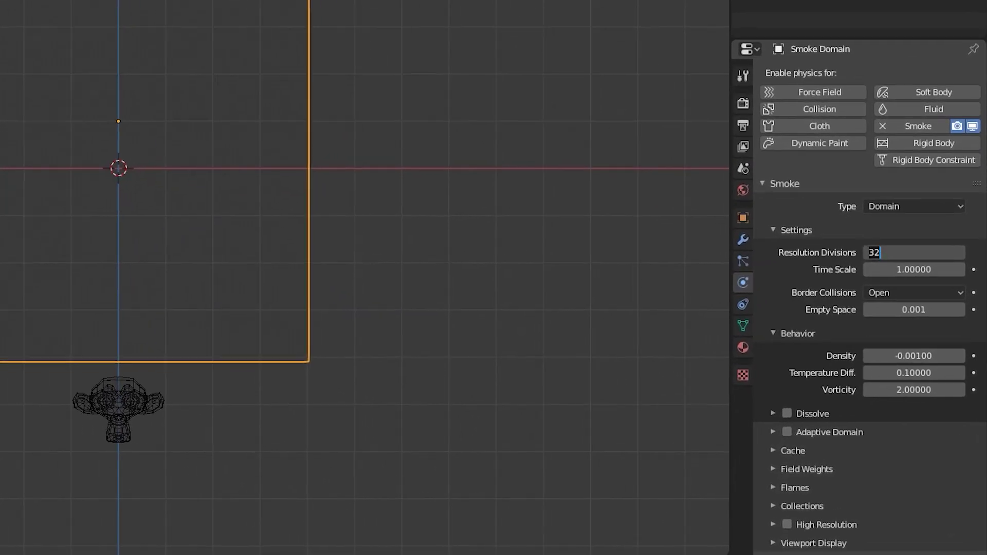
{"action": "type", "text": "64"}
{"action": "key", "text": "Return"}
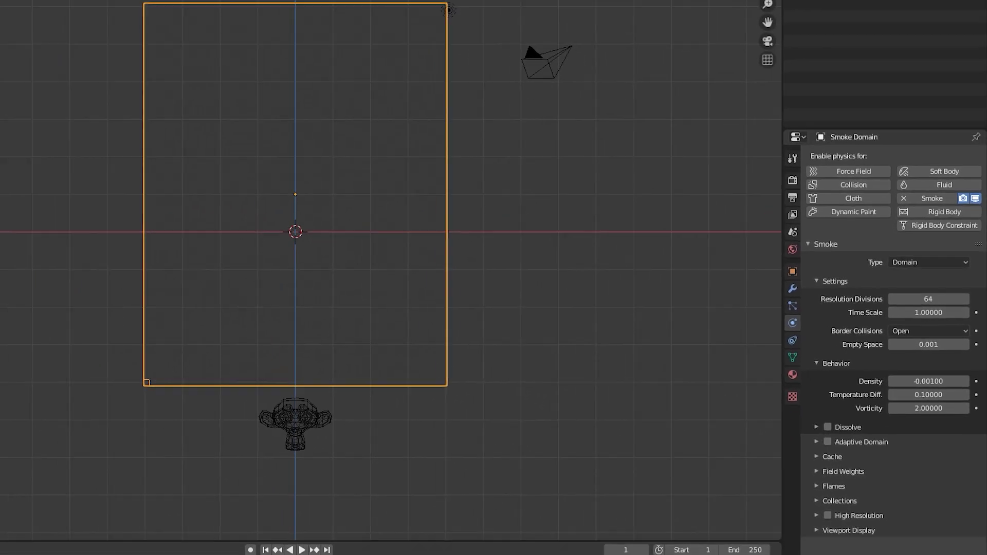
{"action": "key", "text": "space"}
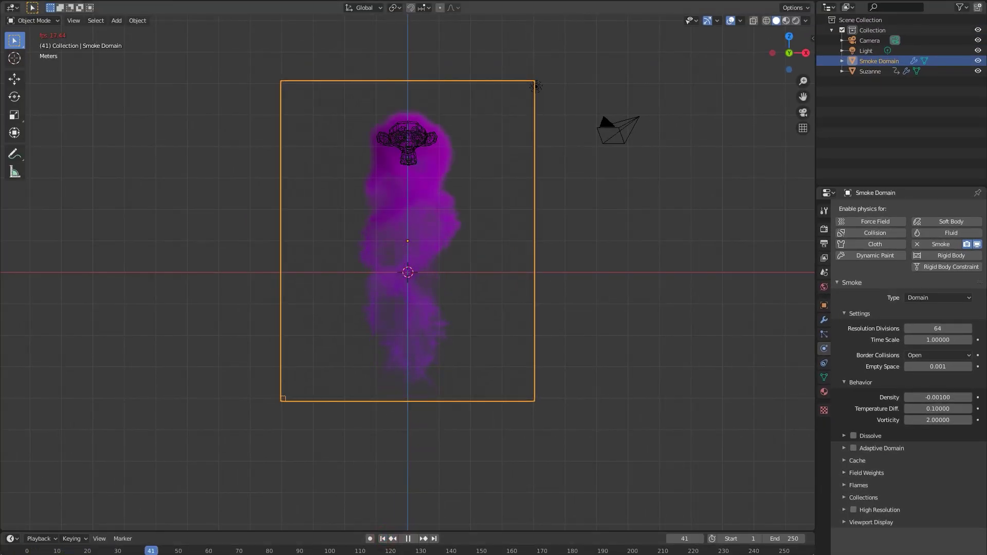
{"action": "key", "text": "space"}
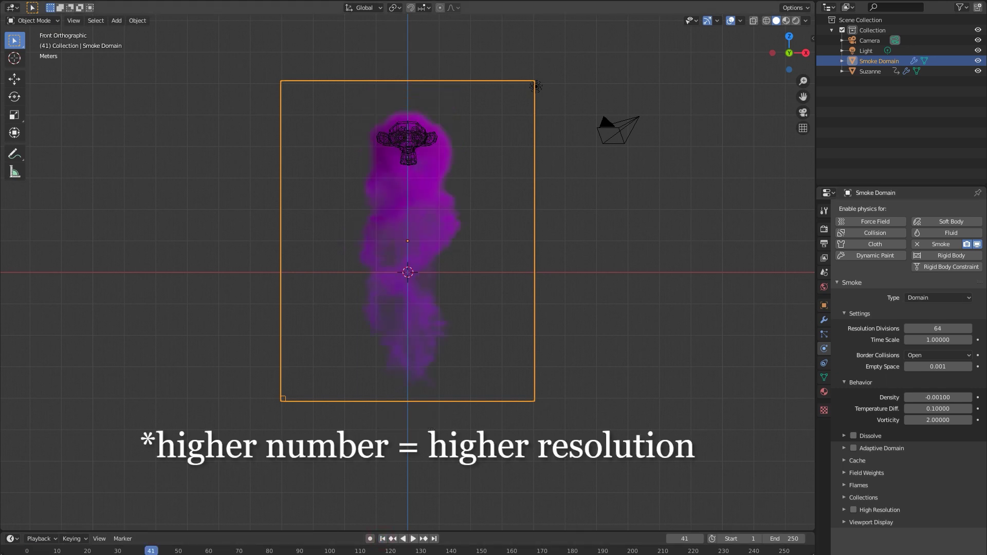
{"action": "left_click", "coordinate": [382, 538]}
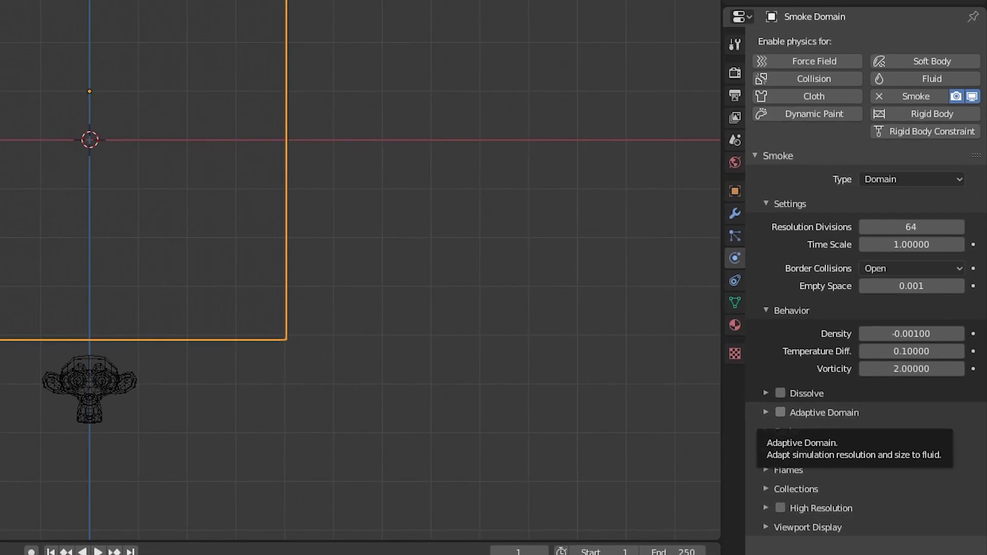
Enable Adaptive Domain and replay to watch the box resize around the plume
{"action": "left_click", "coordinate": [780, 412]}
{"action": "left_click", "coordinate": [766, 413]}
{"action": "left_click", "coordinate": [766, 412]}
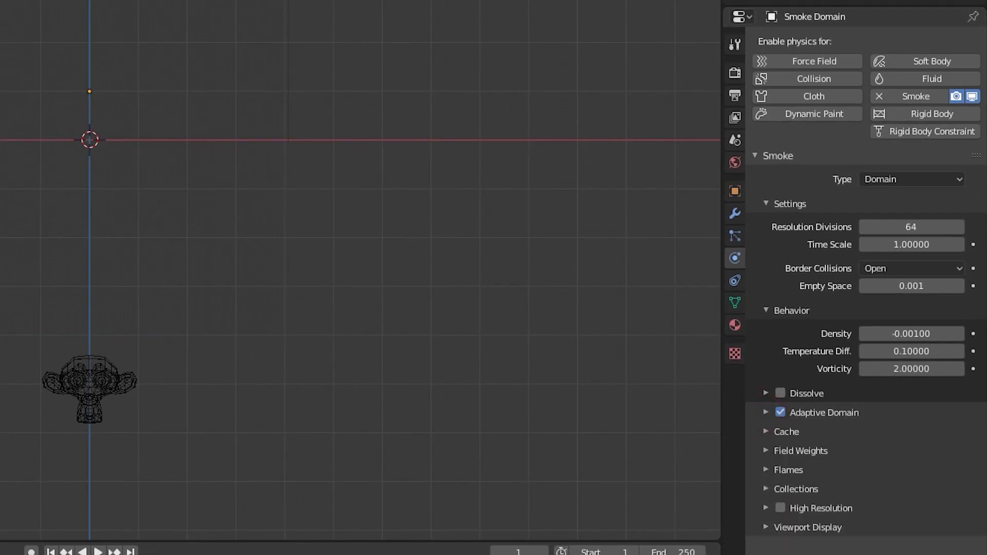
{"action": "key", "text": "space"}
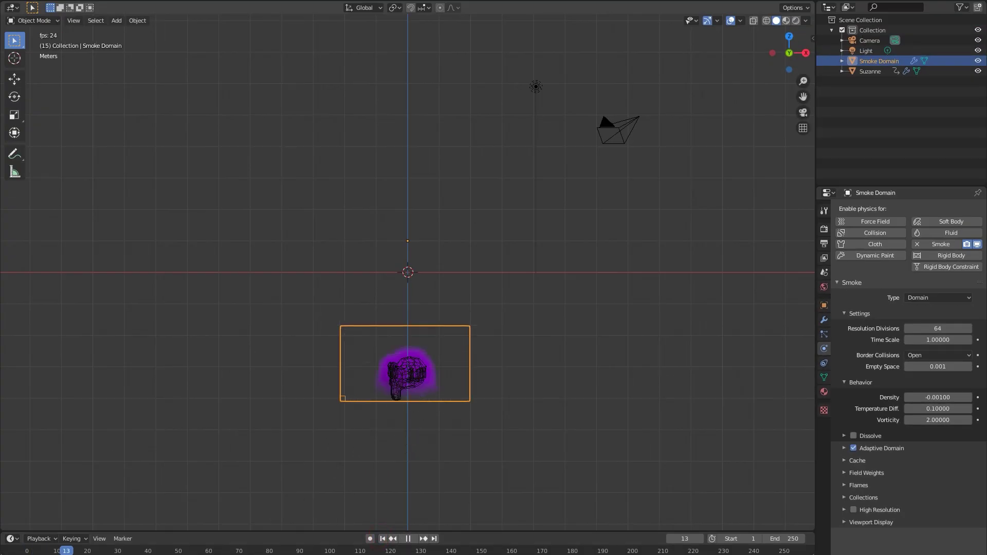
{"action": "key", "text": "space"}
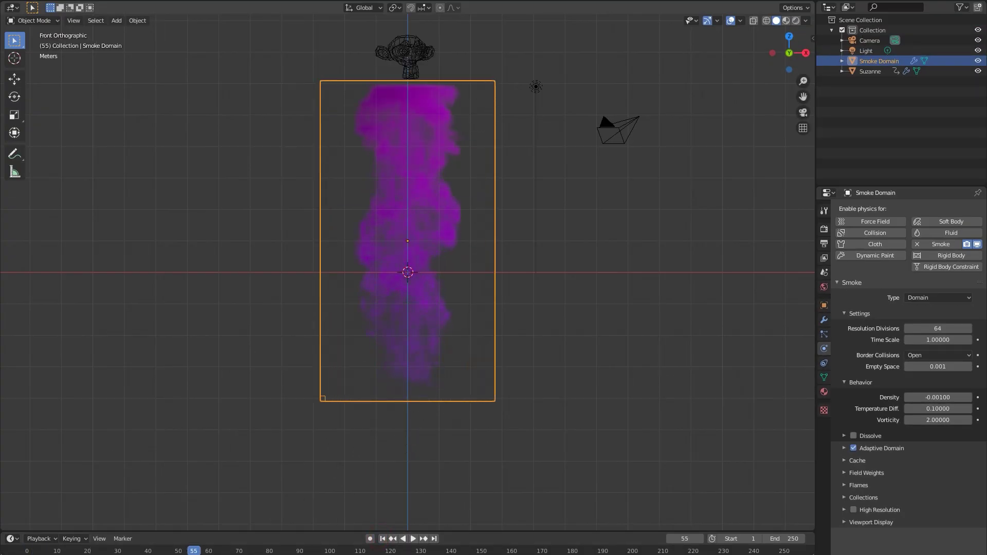
{"action": "key", "text": "shift+Left"}
{"action": "key", "text": "space"}
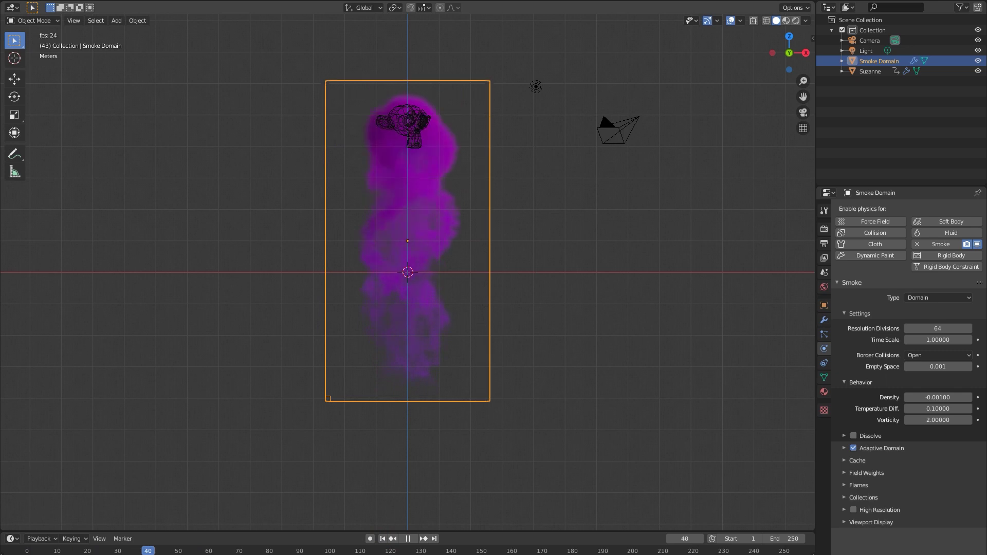
{"action": "key", "text": "shift+Left"}
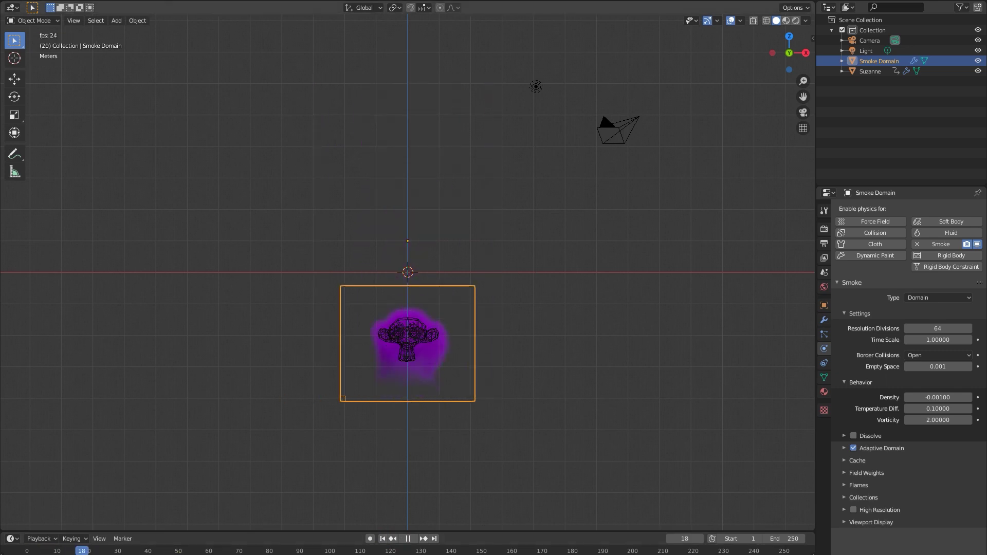
{"action": "key", "text": "space"}
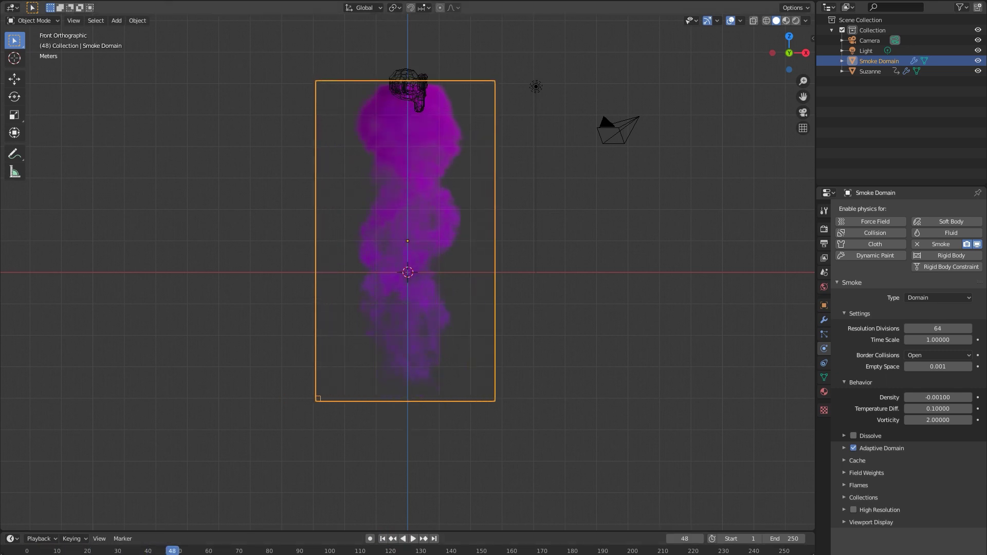
{"action": "key", "text": "shift+Left"}
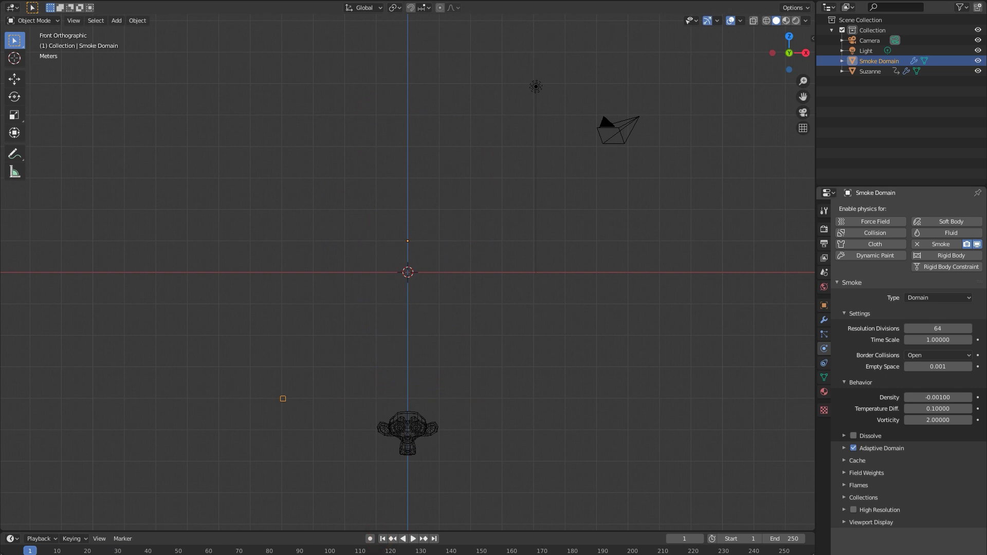
Enable High Resolution smoke with FFT noise at strength 2.5
{"action": "left_click", "coordinate": [853, 510]}
{"action": "left_click", "coordinate": [844, 510]}
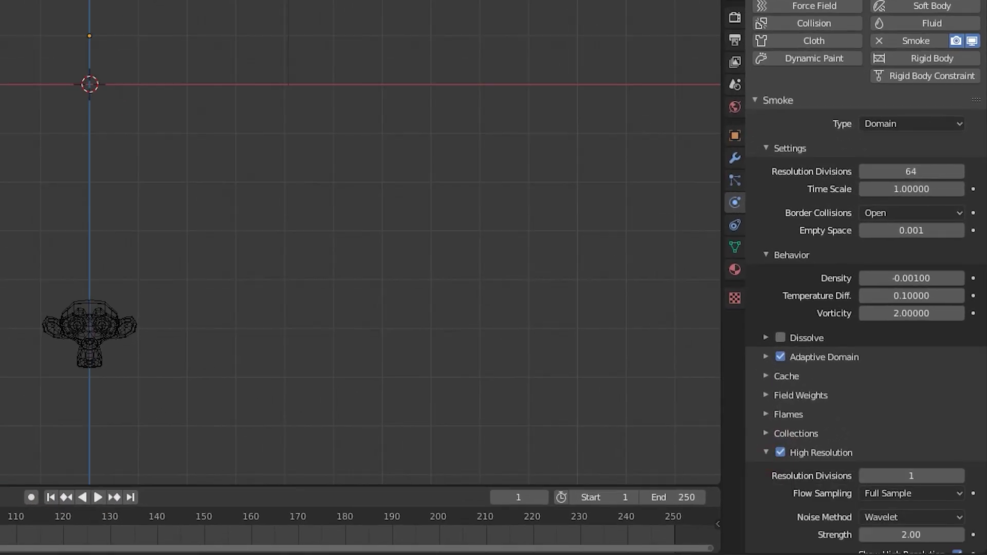
{"action": "left_click", "coordinate": [886, 517]}
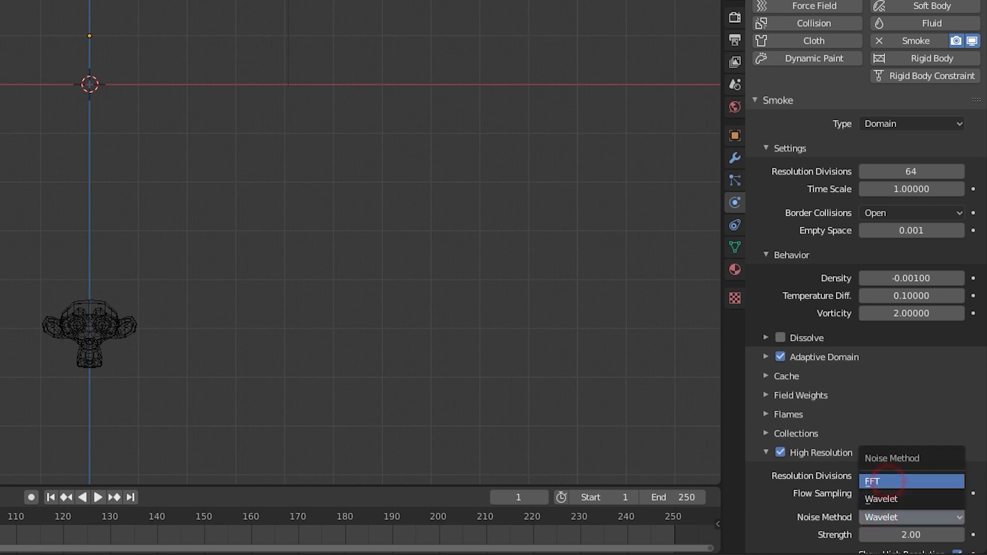
{"action": "left_click", "coordinate": [886, 481]}
{"action": "left_click", "coordinate": [911, 534]}
{"action": "type", "text": "2.5"}
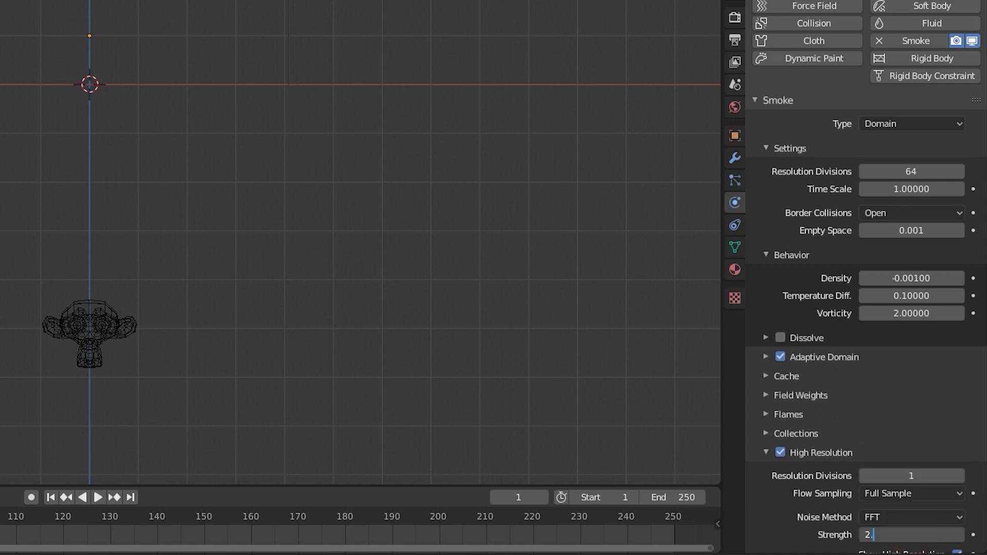
{"action": "key", "text": "Return"}
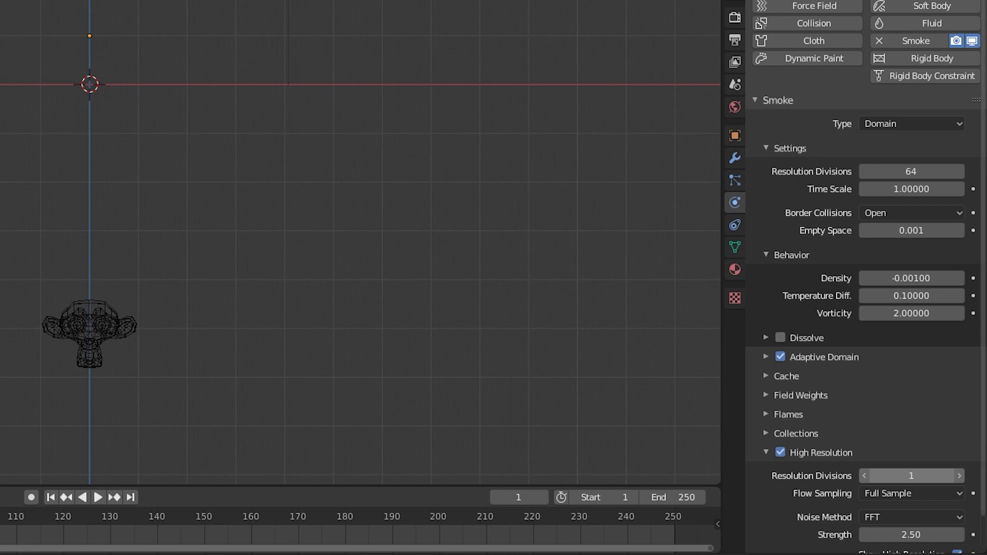
Set high-resolution divisions to 2 and simulate the plume through frame 40
{"action": "left_click", "coordinate": [910, 476]}
{"action": "type", "text": "2"}
{"action": "key", "text": "Return"}
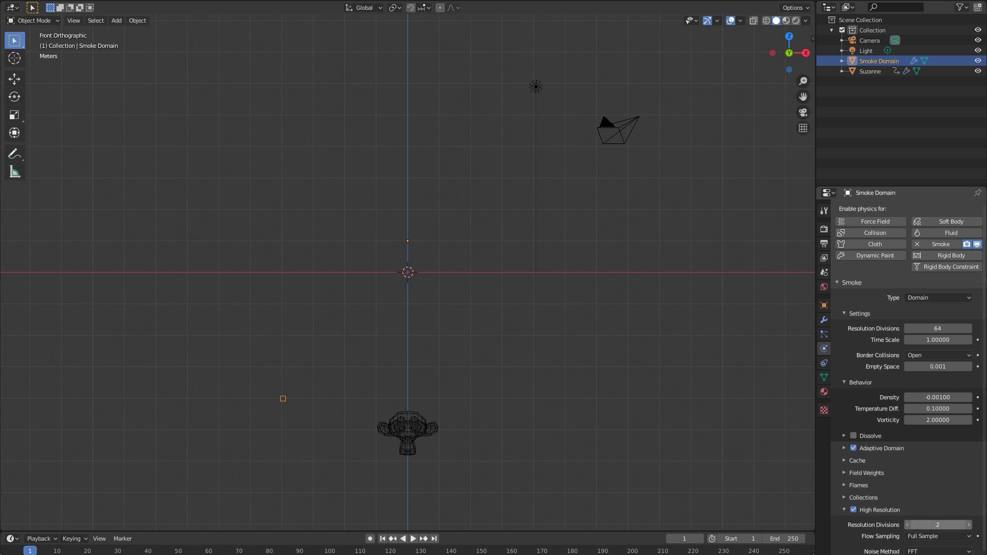
{"action": "key", "text": "space"}
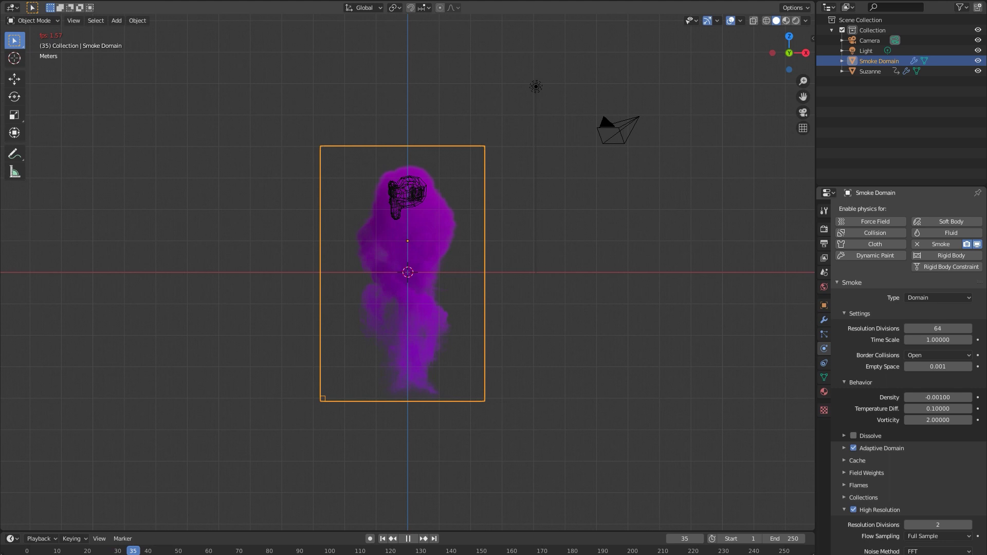
{"action": "key", "text": "space"}
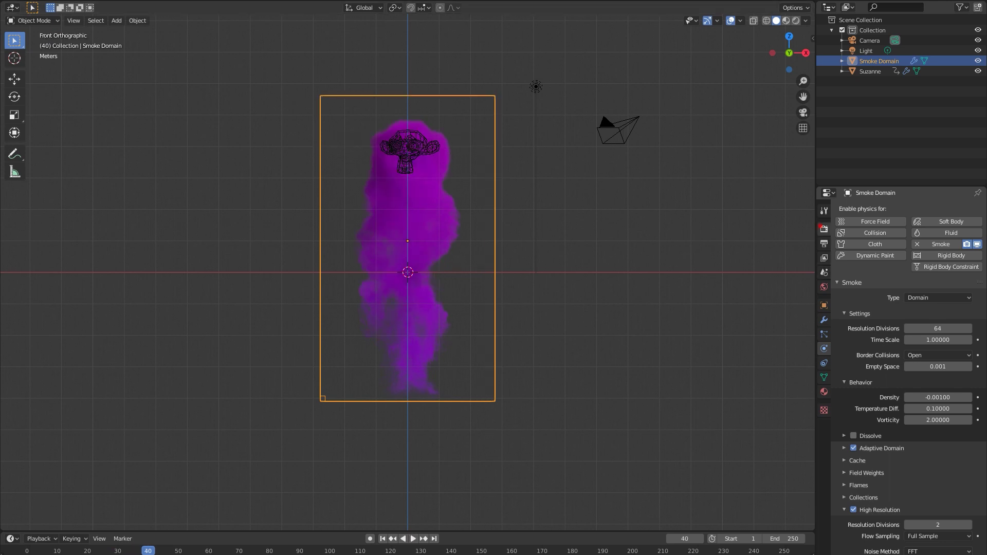
Render with Cycles on GPU Compute and preview the smoke in Rendered shading
{"action": "left_click", "coordinate": [823, 228]}
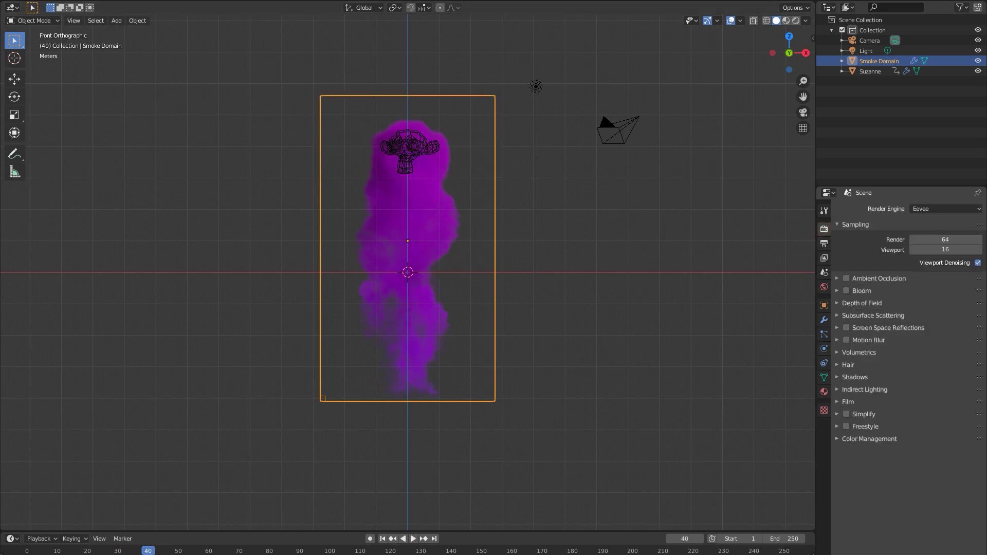
{"action": "left_click", "coordinate": [918, 208]}
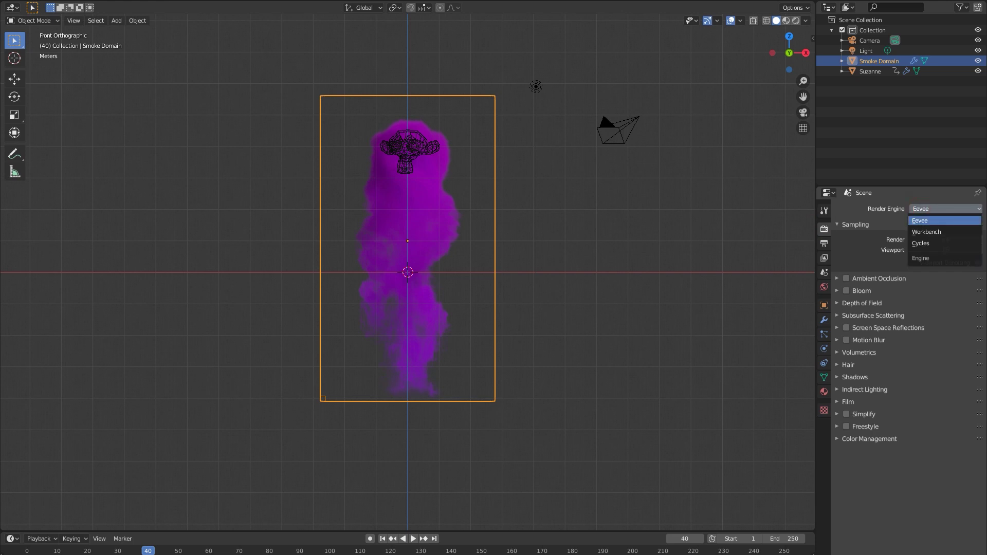
{"action": "left_click", "coordinate": [927, 243]}
{"action": "left_click", "coordinate": [945, 234]}
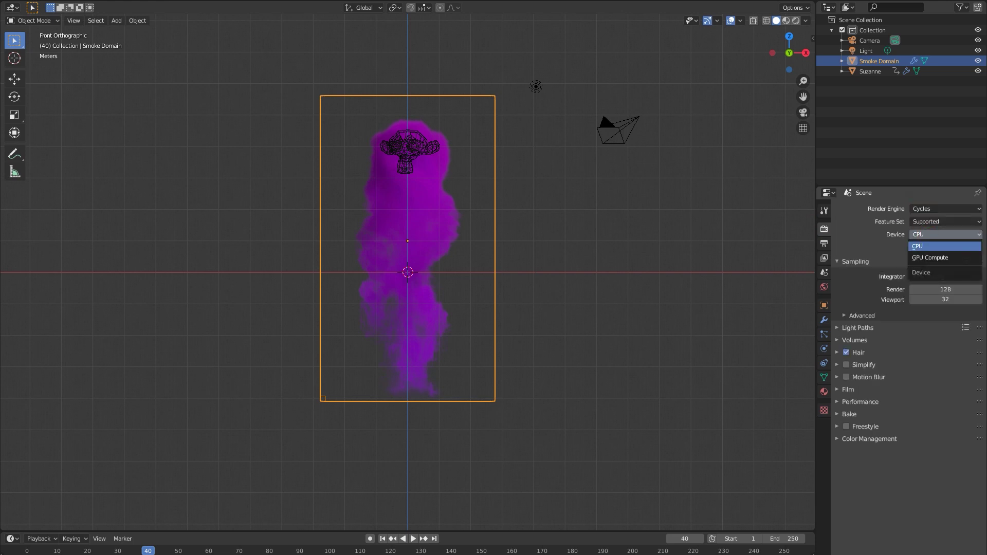
{"action": "left_click", "coordinate": [928, 257]}
{"action": "left_click", "coordinate": [796, 21]}
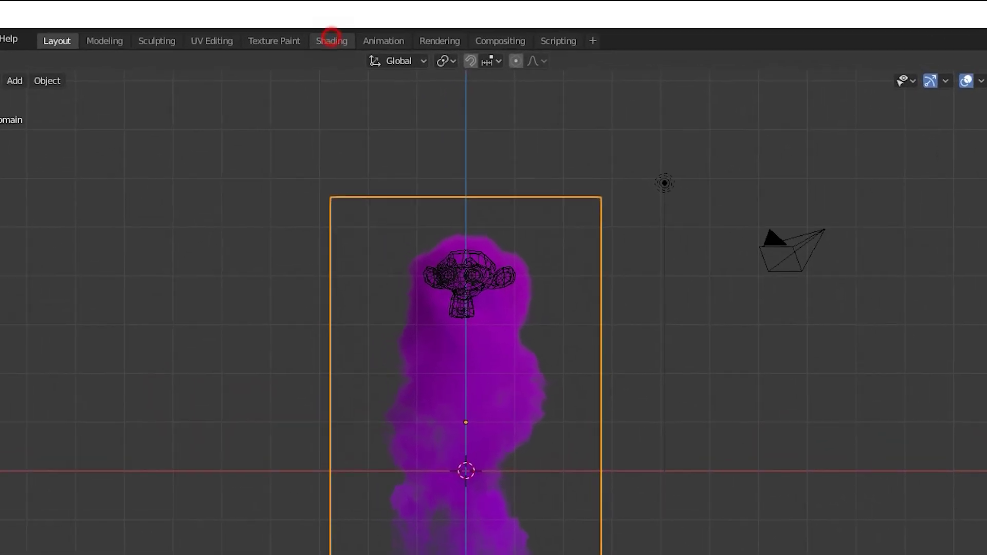
{"action": "left_click", "coordinate": [330, 37]}
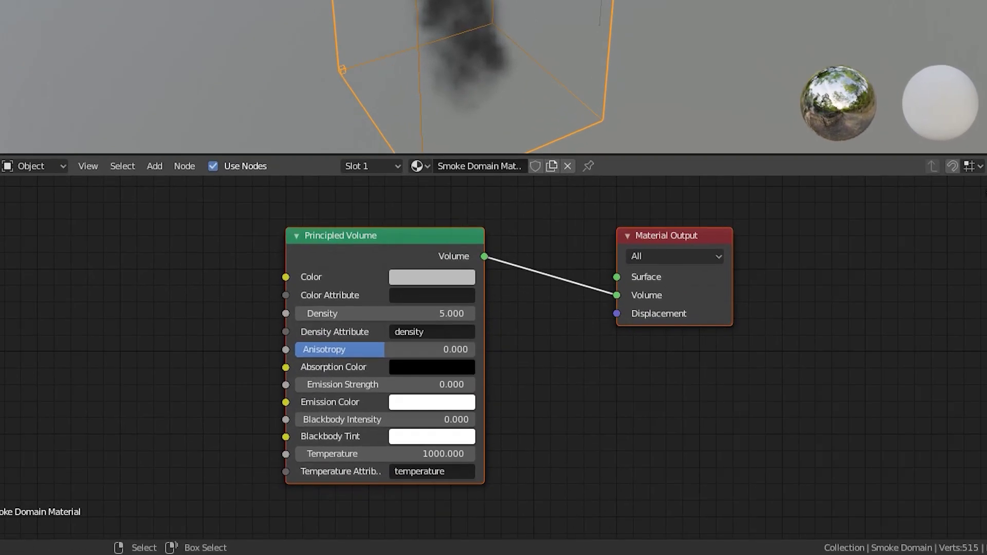
Set the Principled Volume's Color Attribute to 'color' and orbit to check the purple smoke
{"action": "left_click", "coordinate": [414, 297]}
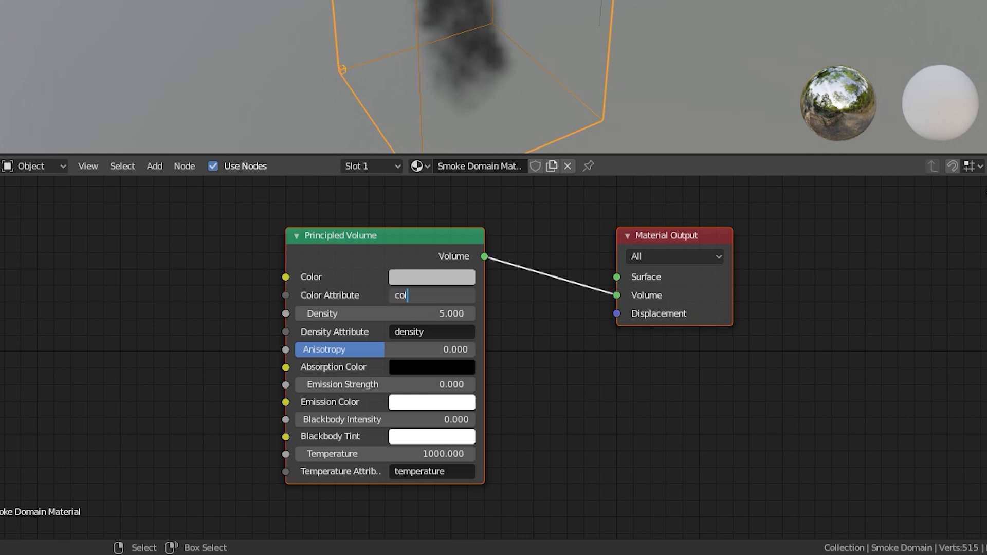
{"action": "type", "text": "color"}
{"action": "key", "text": "Return"}
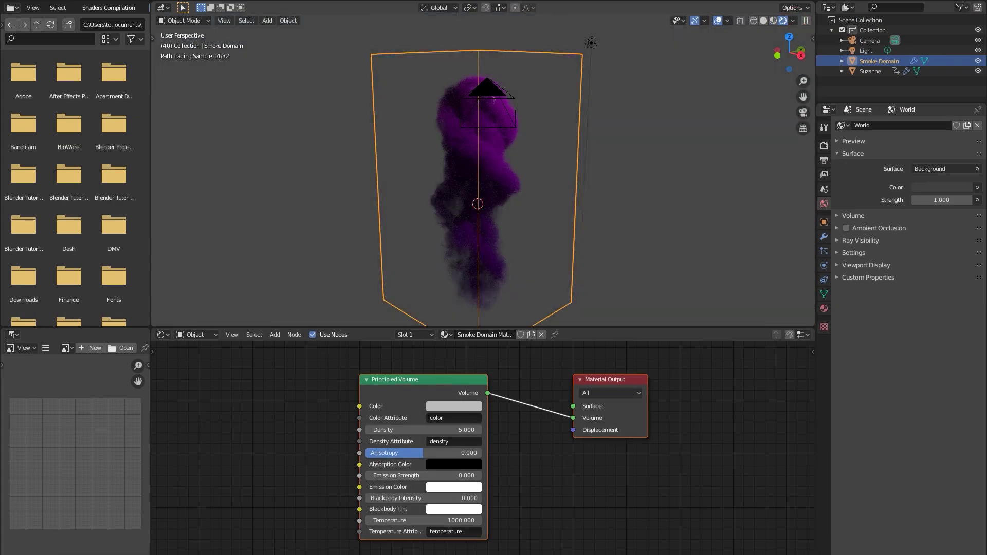
{"action": "mouse_move", "coordinate": [478, 196]}
{"action": "middle_mouse_down"}
{"action": "mouse_move", "coordinate": [535, 195]}
{"action": "mouse_move", "coordinate": [395, 205]}
{"action": "mouse_move", "coordinate": [364, 174]}
{"action": "mouse_move", "coordinate": [414, 164]}
{"action": "middle_mouse_up"}
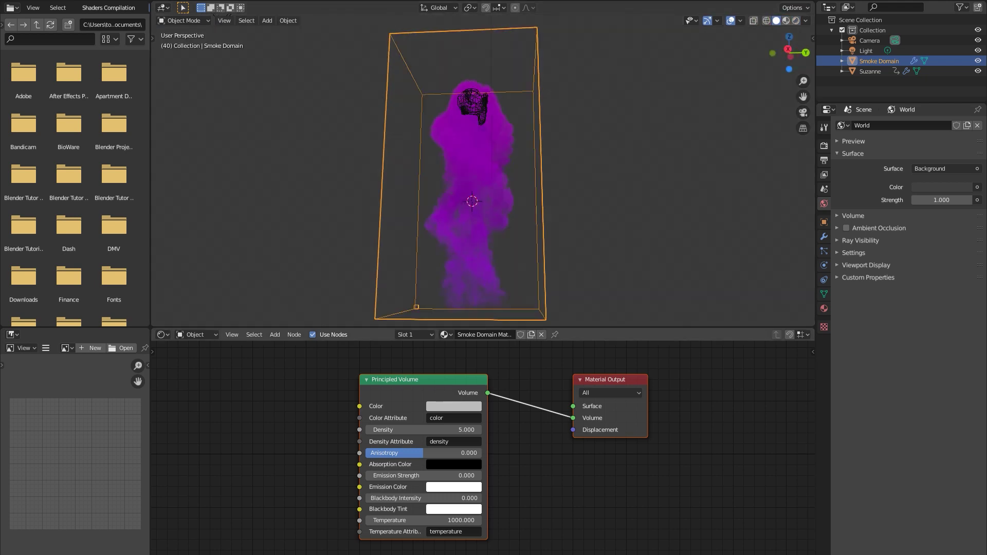
Back in Layout, select Suzanne and show render-visibility toggles in the Outliner filter
{"action": "left_click", "coordinate": [141, 1]}
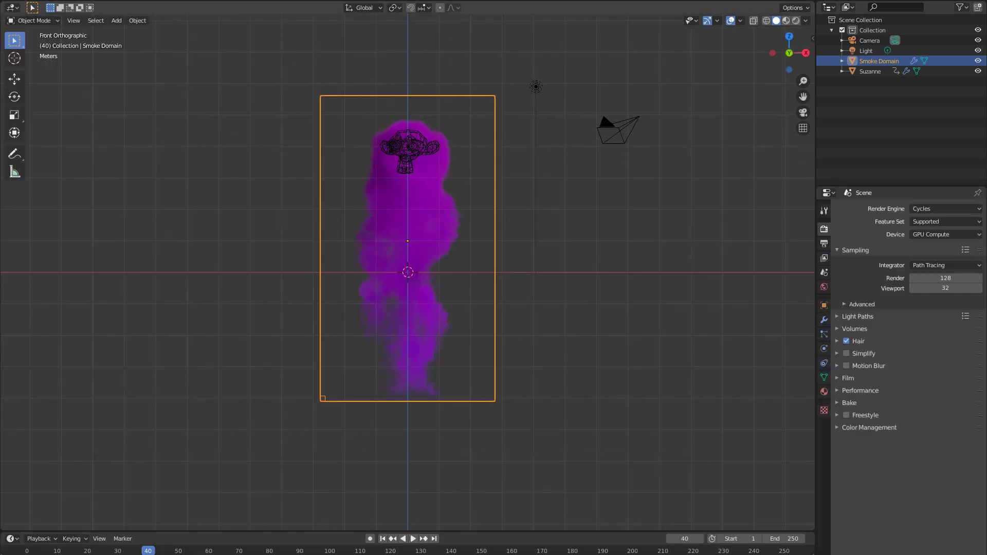
{"action": "left_click", "coordinate": [410, 149]}
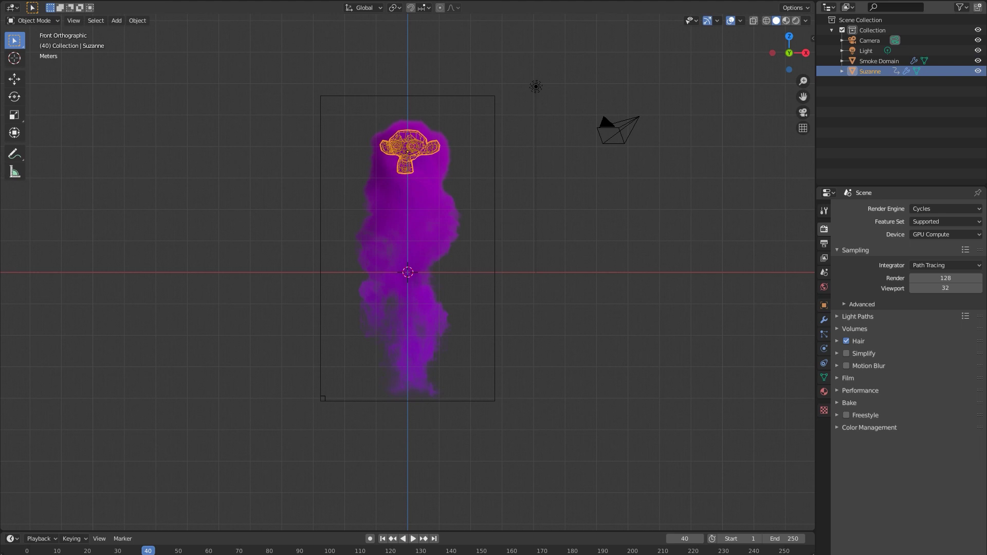
{"action": "left_click", "coordinate": [961, 7]}
{"action": "left_click", "coordinate": [918, 33]}
Preview the smoke in Rendered shading, then return the viewport to Solid shading
{"action": "left_click", "coordinate": [796, 20]}
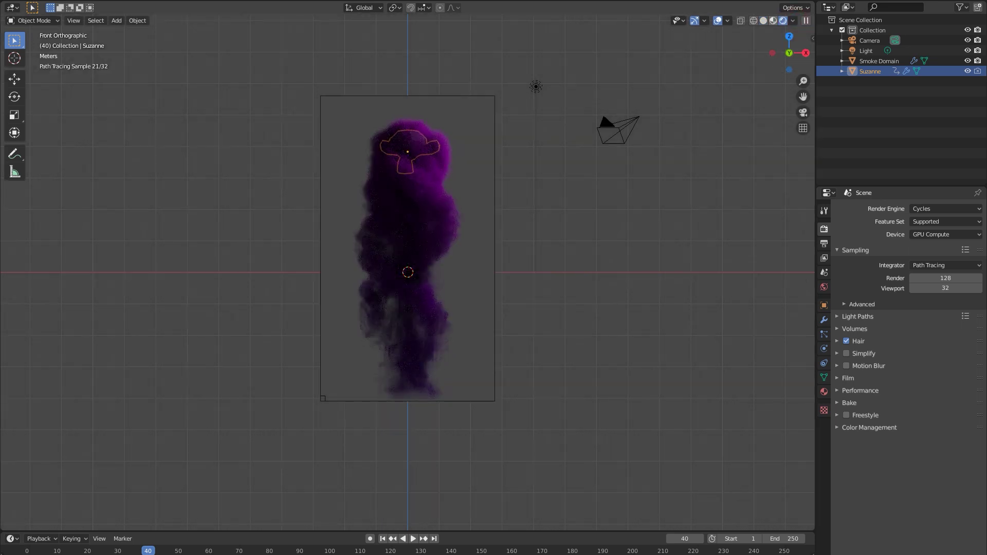
{"action": "left_click", "coordinate": [764, 21]}
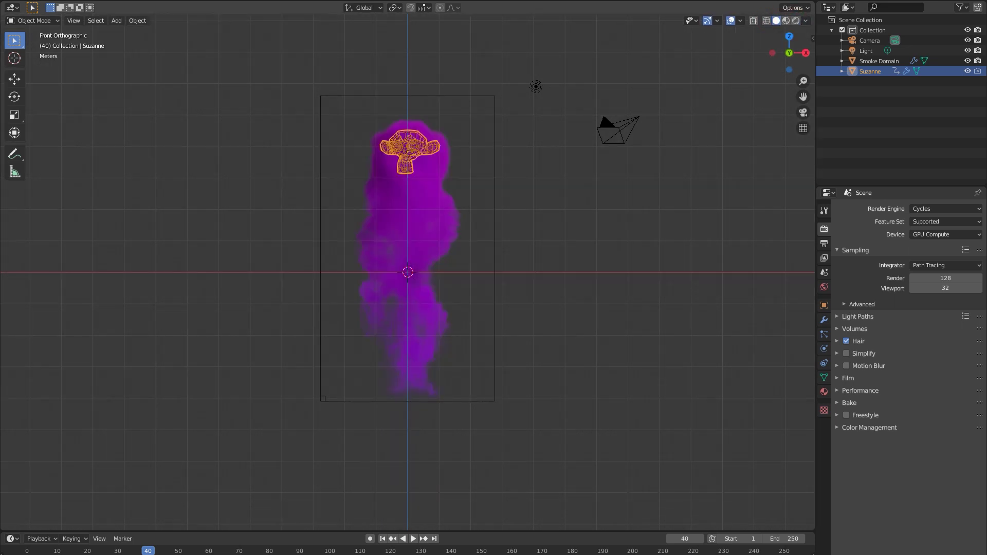
{"action": "left_click", "coordinate": [60, 0]}
{"action": "left_click", "coordinate": [77, 6]}
Delete the scene's default Light
{"action": "left_click", "coordinate": [535, 87]}
{"action": "key", "text": "x"}
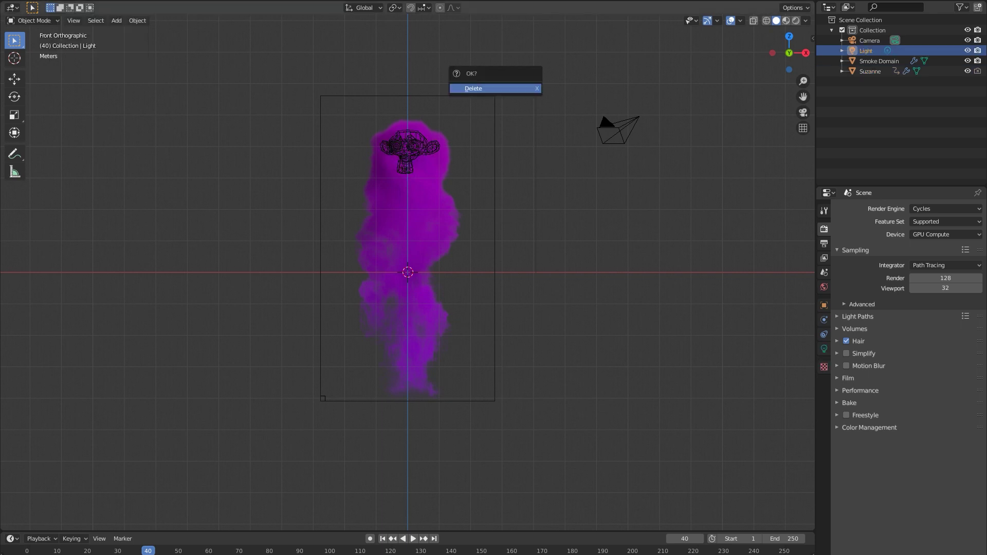
{"action": "left_click", "coordinate": [524, 88]}
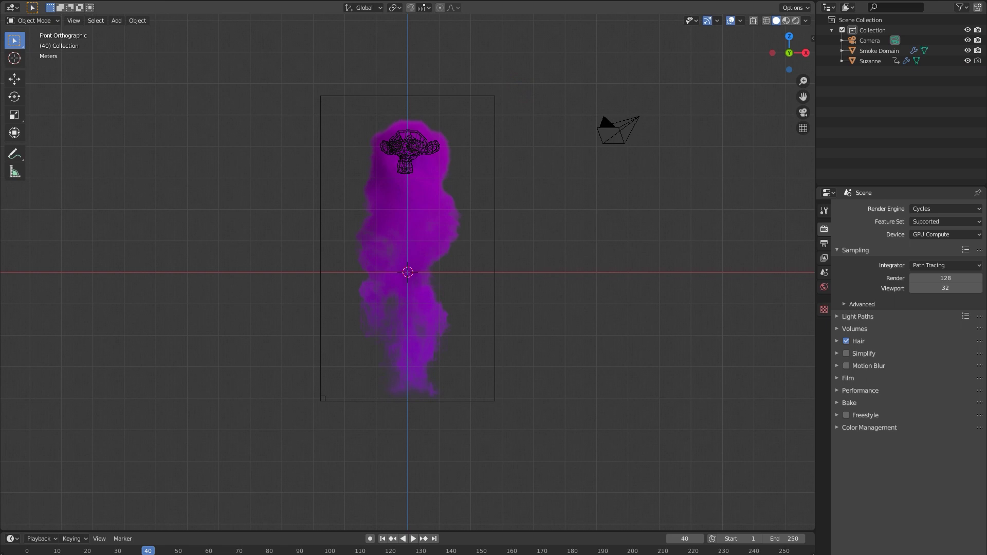
Add a plane standing vertically left of the smoke, scaled about 5.5 times, with a new material
{"action": "key", "text": "shift+a"}
{"action": "left_click", "coordinate": [524, 272]}
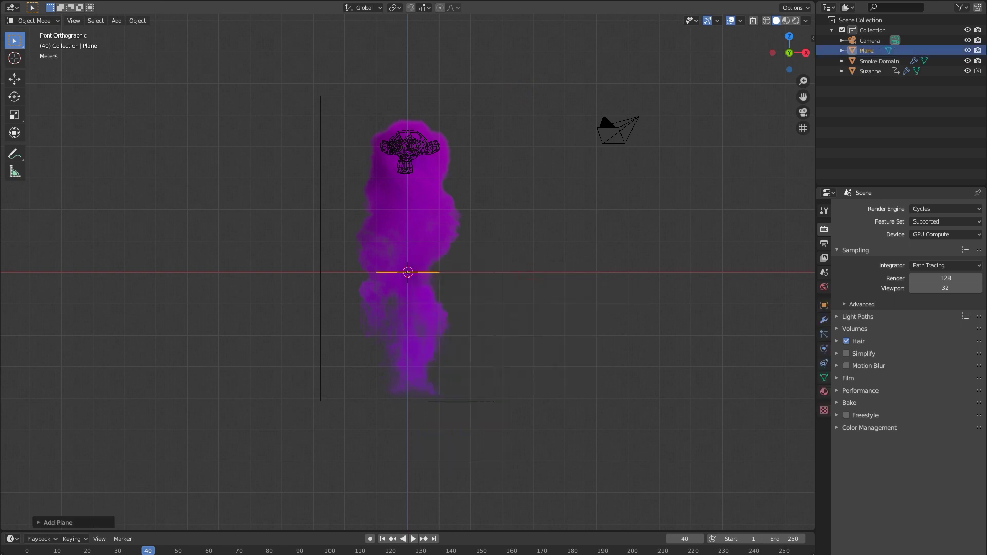
{"action": "key", "text": "r"}
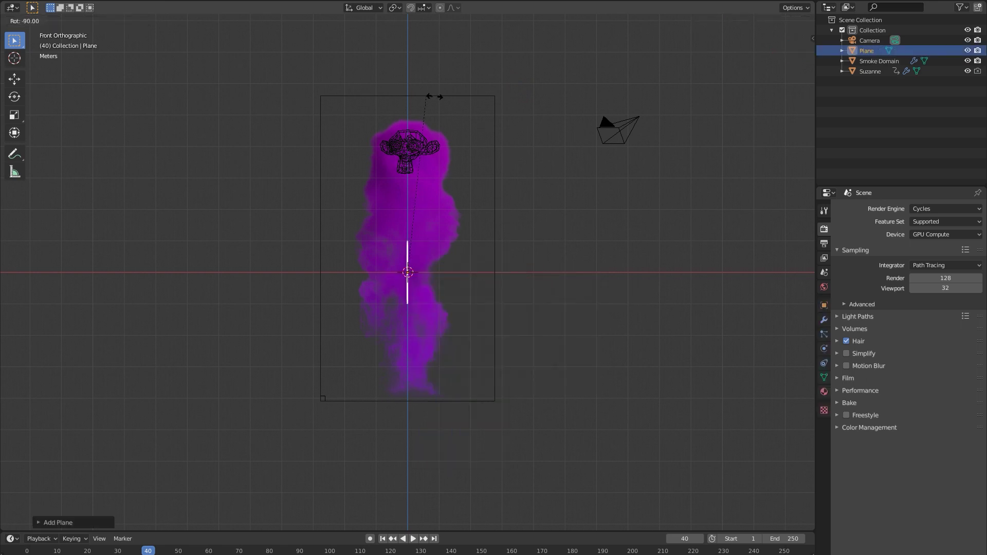
{"action": "left_click", "coordinate": [420, 86]}
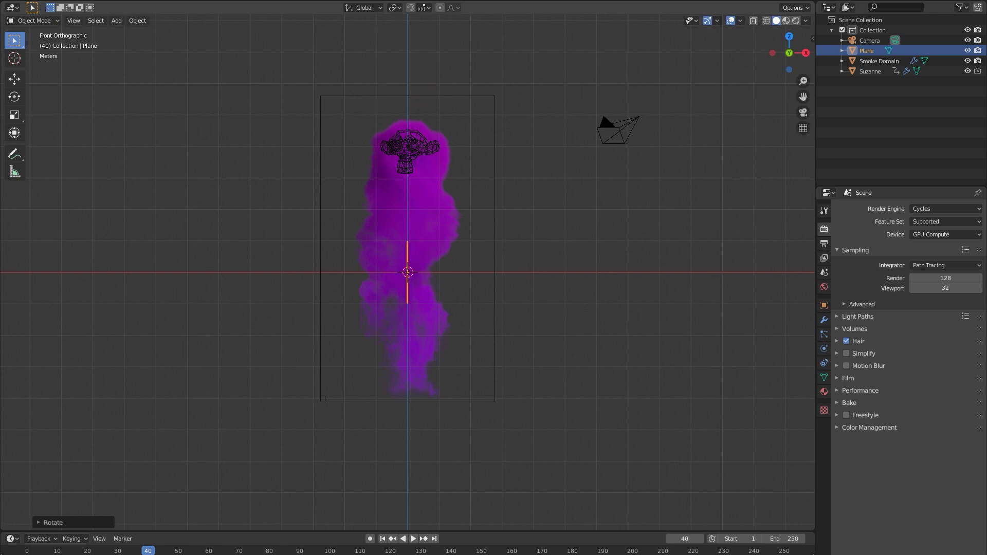
{"action": "key", "text": "g"}
{"action": "left_click", "coordinate": [337, 252]}
{"action": "key", "text": "s"}
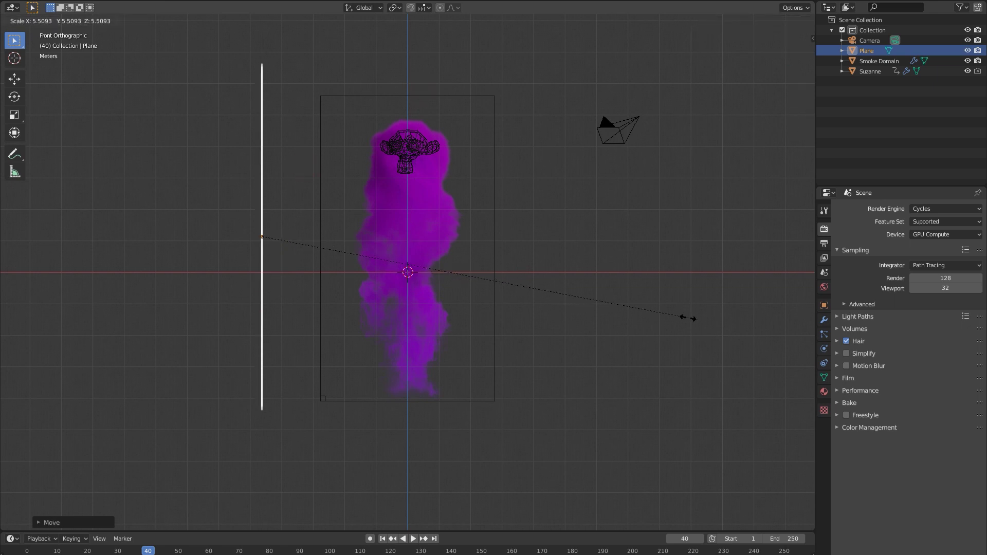
{"action": "left_click", "coordinate": [688, 318]}
{"action": "left_click", "coordinate": [824, 392]}
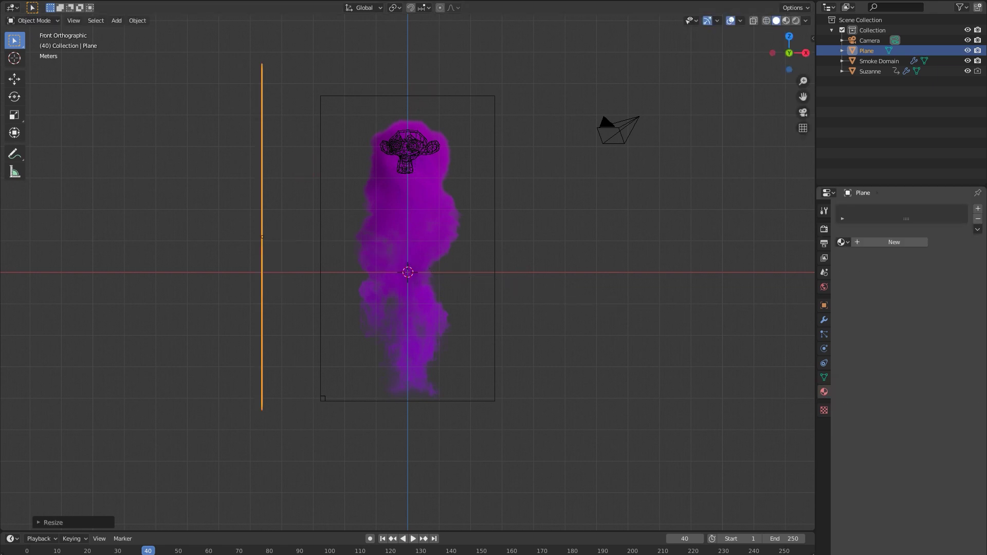
{"action": "left_click", "coordinate": [888, 241]}
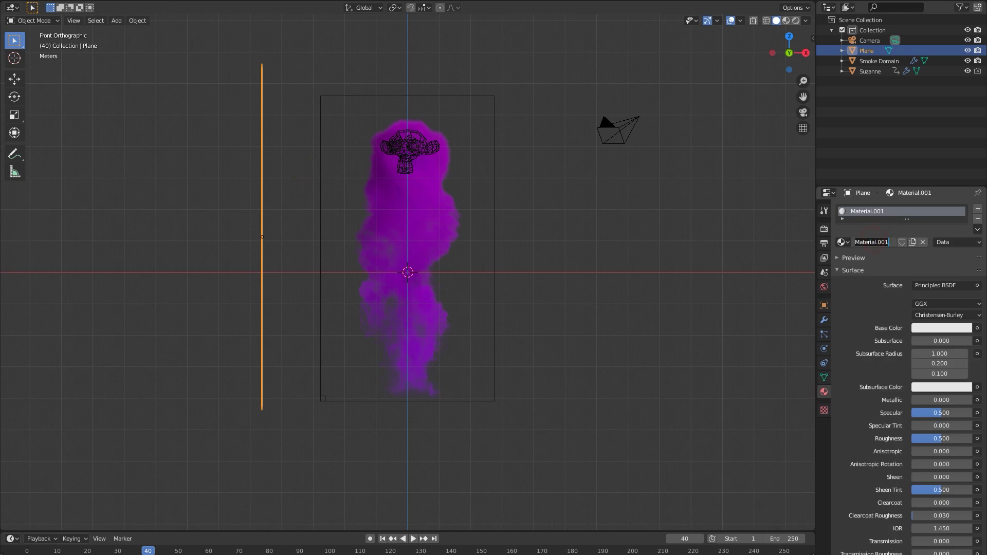
Rename the plane's material 'Light' and give it a red emission at strength 3
{"action": "key", "text": "ctrl+a"}
{"action": "type", "text": "Light"}
{"action": "key", "text": "Return"}
{"action": "left_click", "coordinate": [941, 303]}
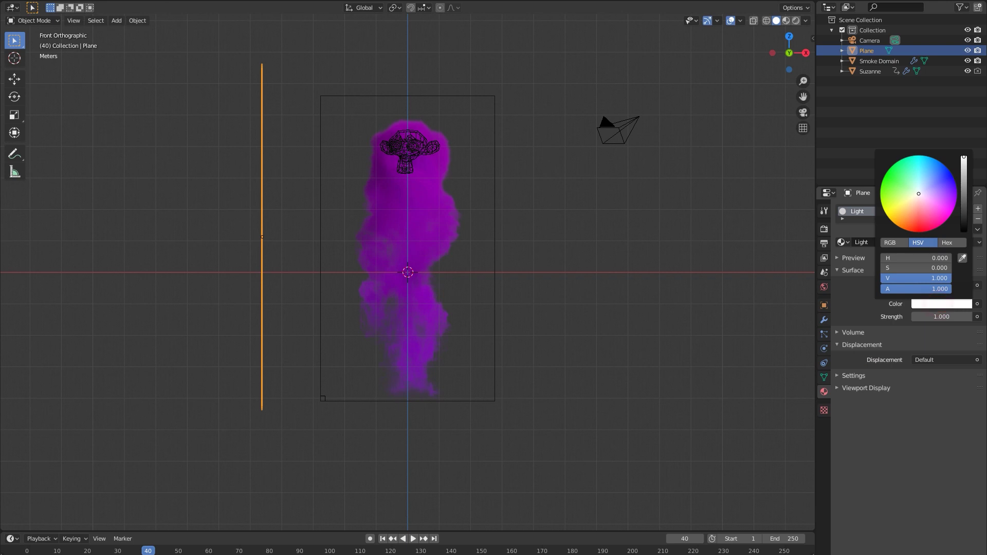
{"action": "left_click_drag", "start_coordinate": [926, 215], "coordinate": [925, 228]}
{"action": "double_click", "coordinate": [941, 316]}
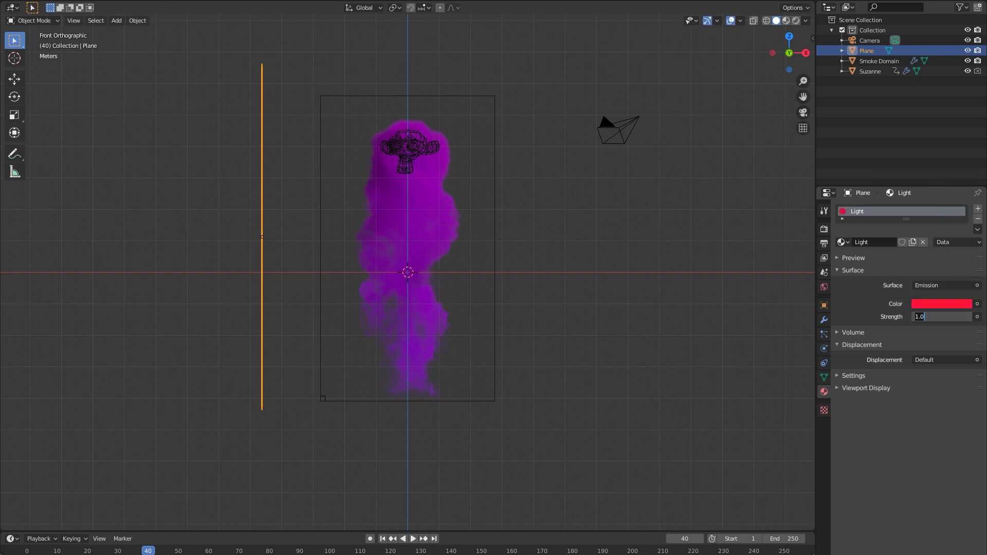
{"action": "type", "text": "3"}
{"action": "key", "text": "Return"}
Set the world background colour to black and view the red-lit smoke rendered
{"action": "left_click", "coordinate": [823, 287]}
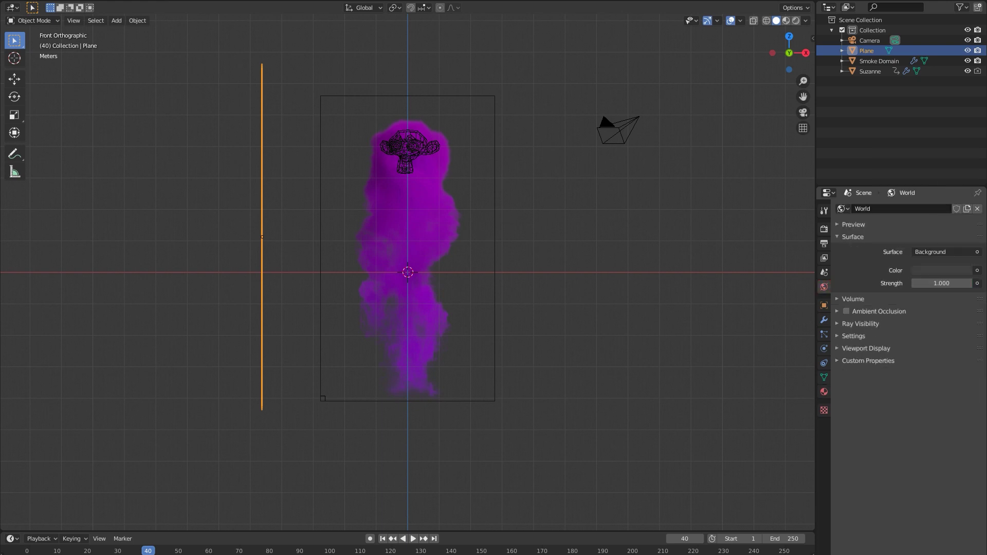
{"action": "left_click", "coordinate": [941, 270]}
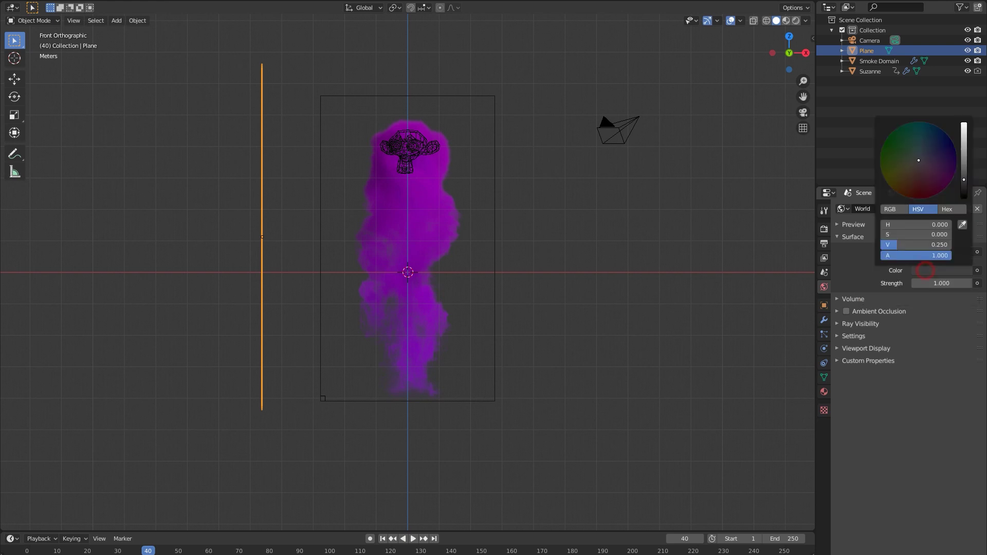
{"action": "left_click_drag", "start_coordinate": [964, 180], "coordinate": [964, 198]}
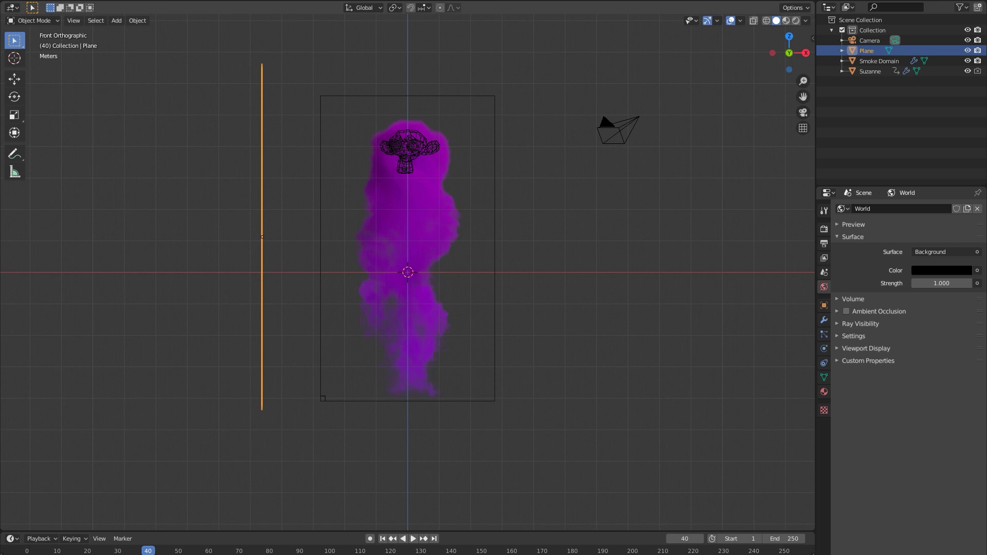
{"action": "left_click", "coordinate": [795, 20]}
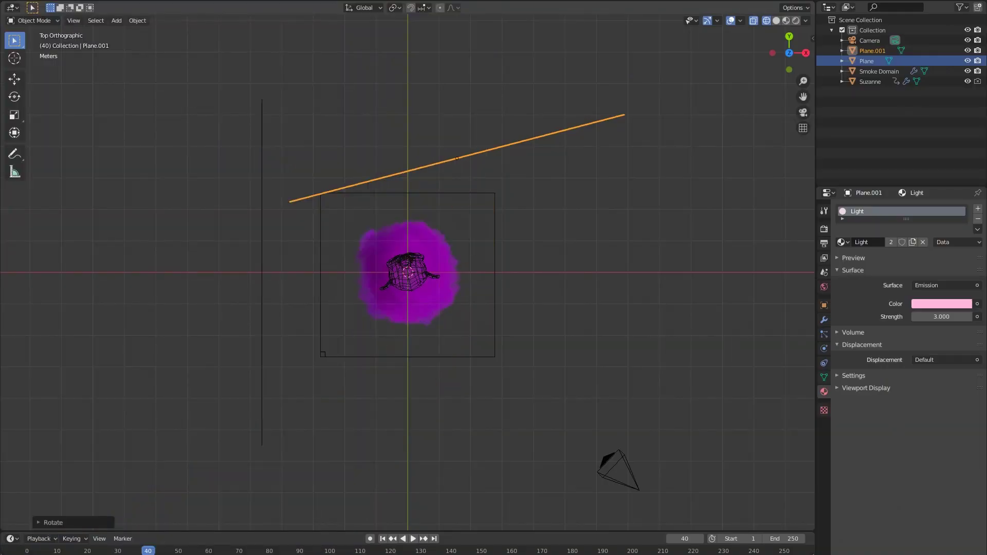
Recentre the view and switch to the front view of the smoke and light plane
{"action": "middle_click_drag", "start_coordinate": [442, 309], "coordinate": [472, 249], "text": "shift"}
{"action": "key", "text": "KP_0"}
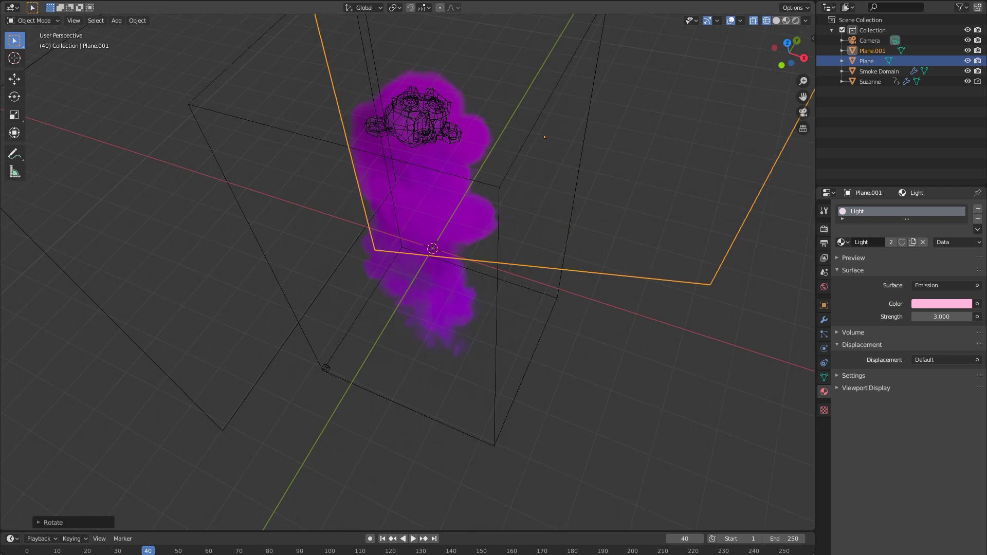
{"action": "key", "text": "KP_1"}
{"action": "middle_click_drag", "start_coordinate": [442, 288], "coordinate": [434, 260], "text": "shift"}
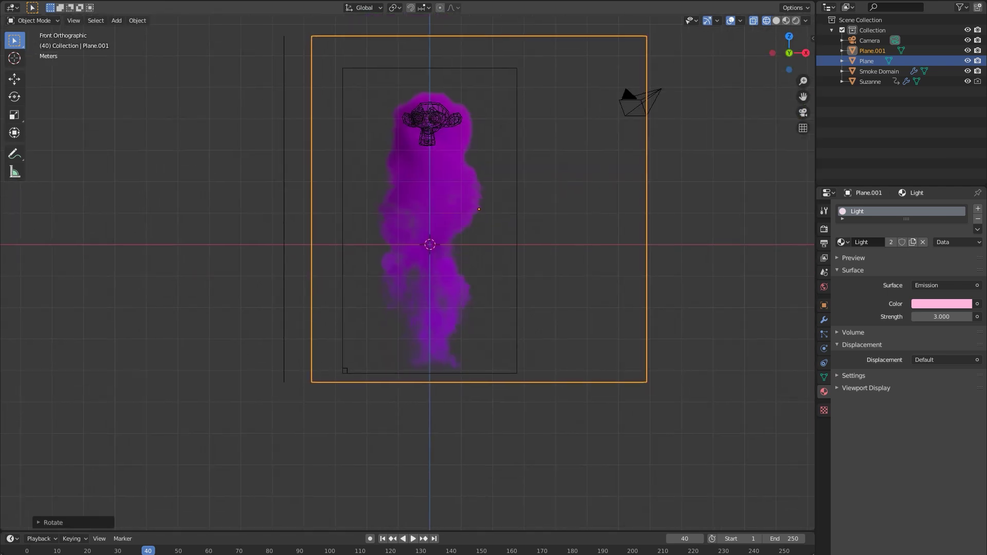
Move the camera up and right so it frames the smoke column
{"action": "key", "text": "KP_0"}
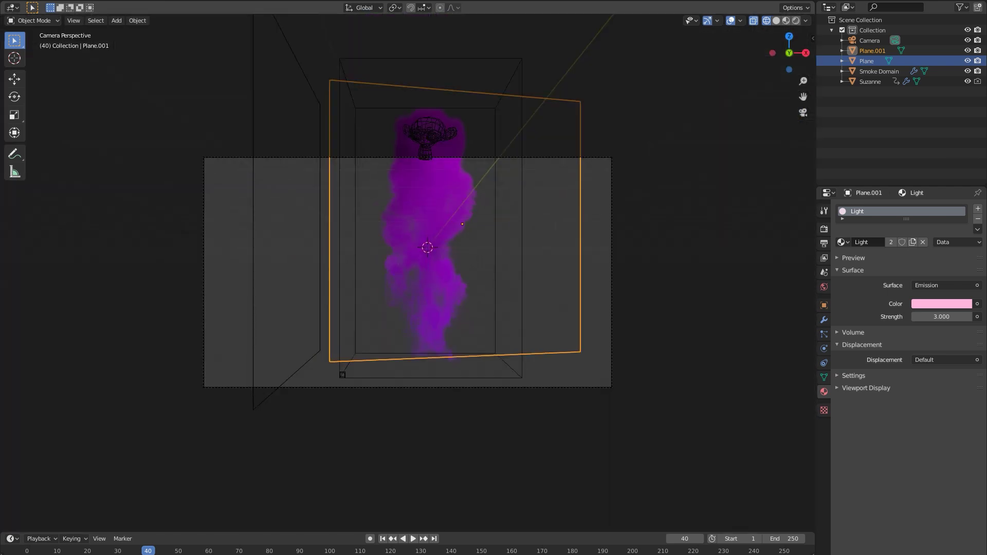
{"action": "left_click", "coordinate": [596, 157]}
{"action": "key", "text": "g"}
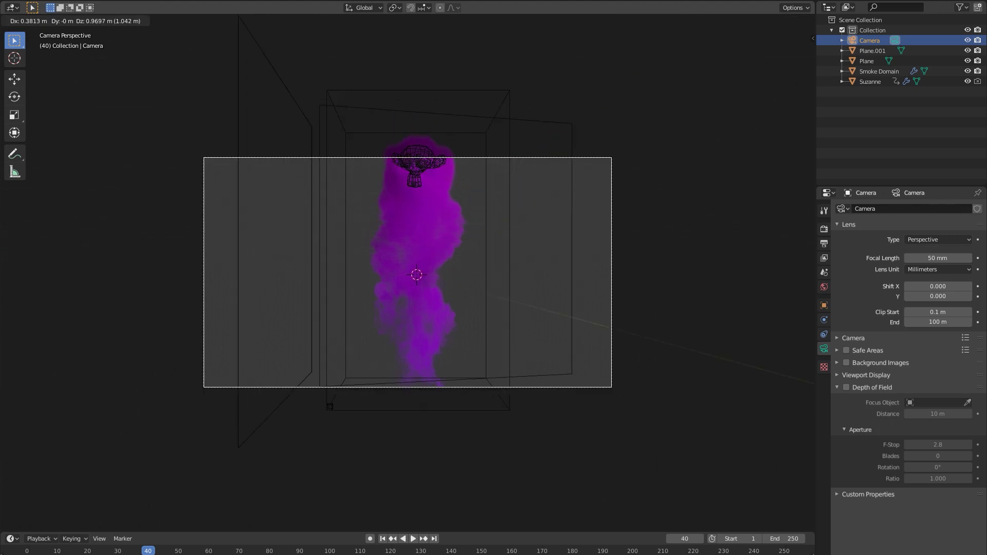
{"action": "left_click", "coordinate": [376, 105]}
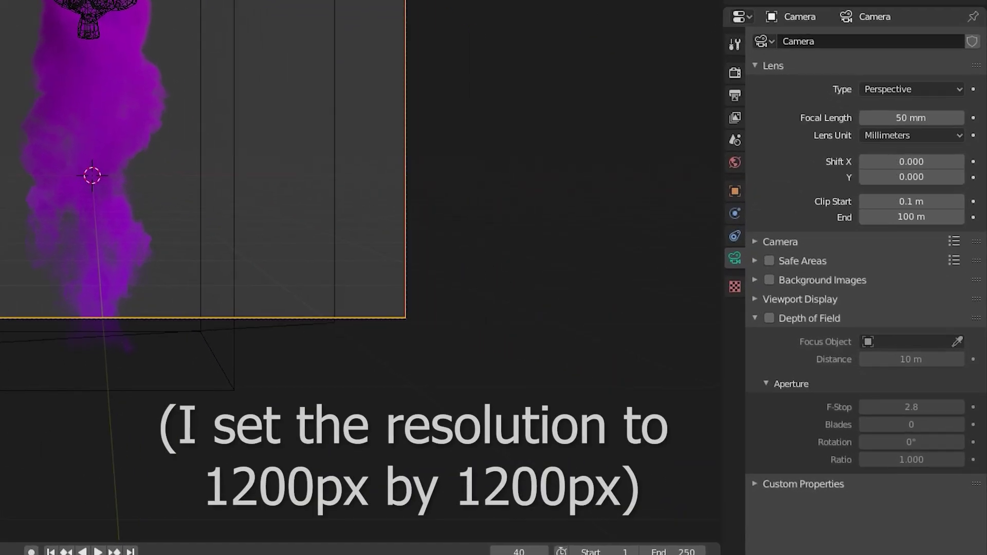
Set the render resolution to 1200 by 1200 pixels
{"action": "left_click", "coordinate": [735, 95]}
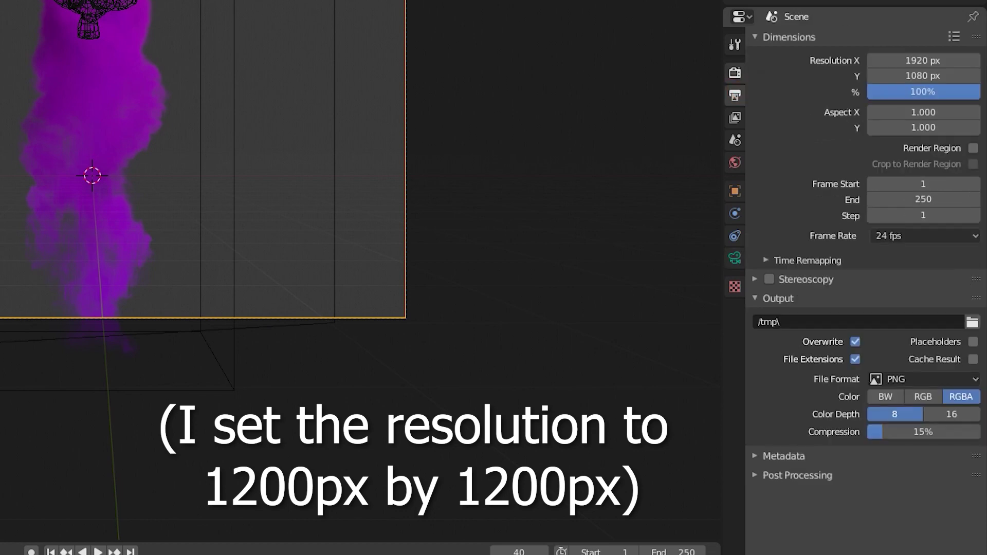
{"action": "left_click", "coordinate": [907, 61]}
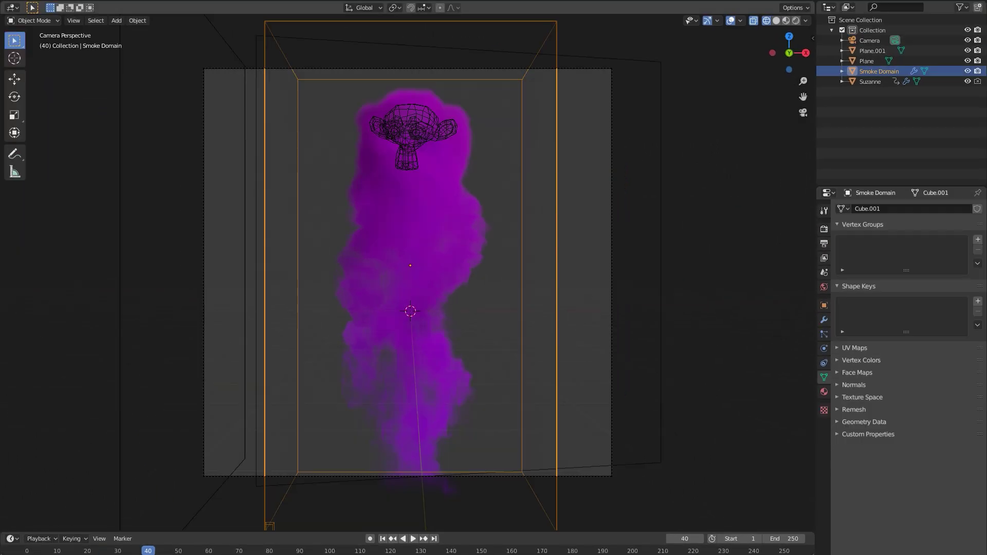
{"action": "key", "text": "KP_7"}
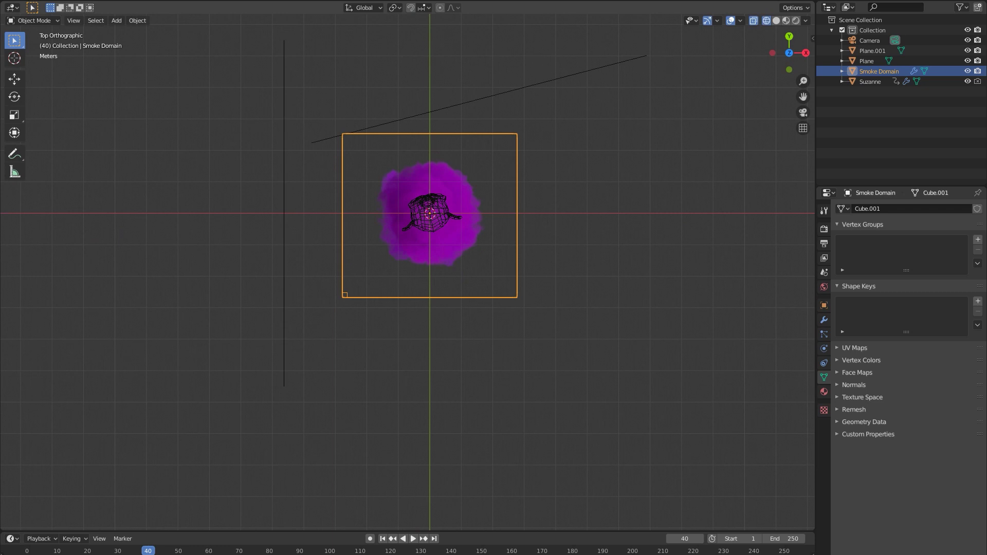
Rotate and move Plane.001 up-left so it angles toward the smoke
{"action": "left_click", "coordinate": [591, 70]}
{"action": "key", "text": "r"}
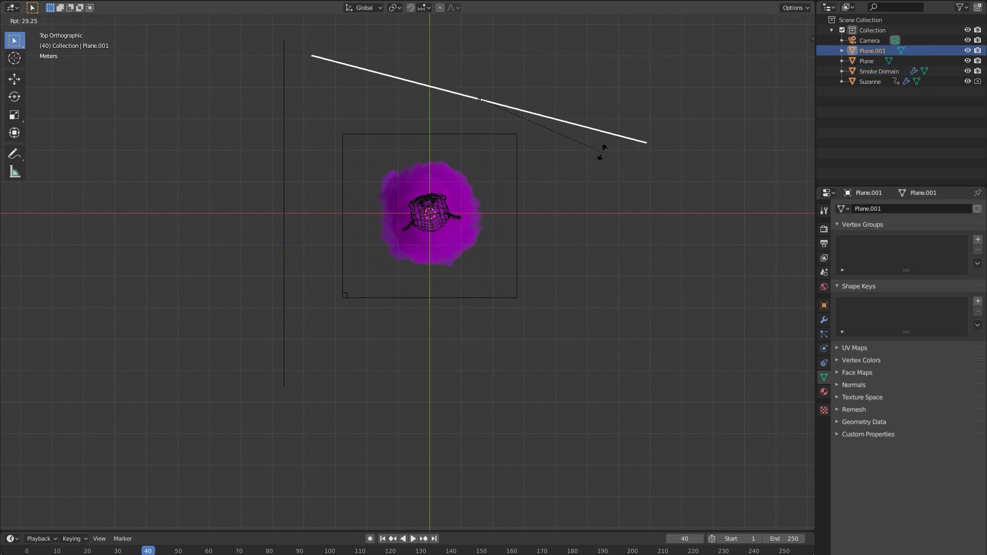
{"action": "left_click", "coordinate": [601, 152]}
{"action": "key", "text": "g"}
{"action": "left_click", "coordinate": [569, 113]}
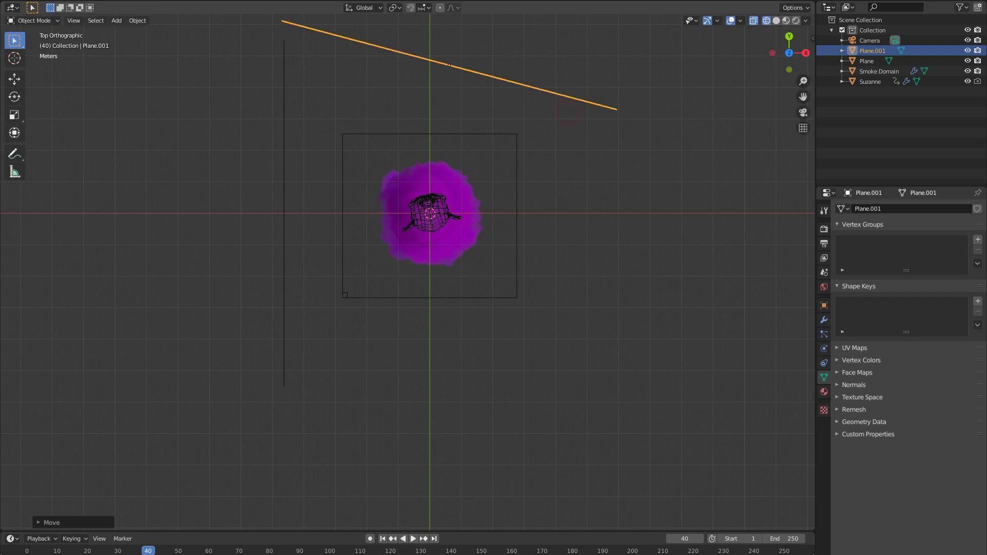
Turn off camera ray visibility for both Plane.001 and Plane
{"action": "left_click", "coordinate": [824, 392]}
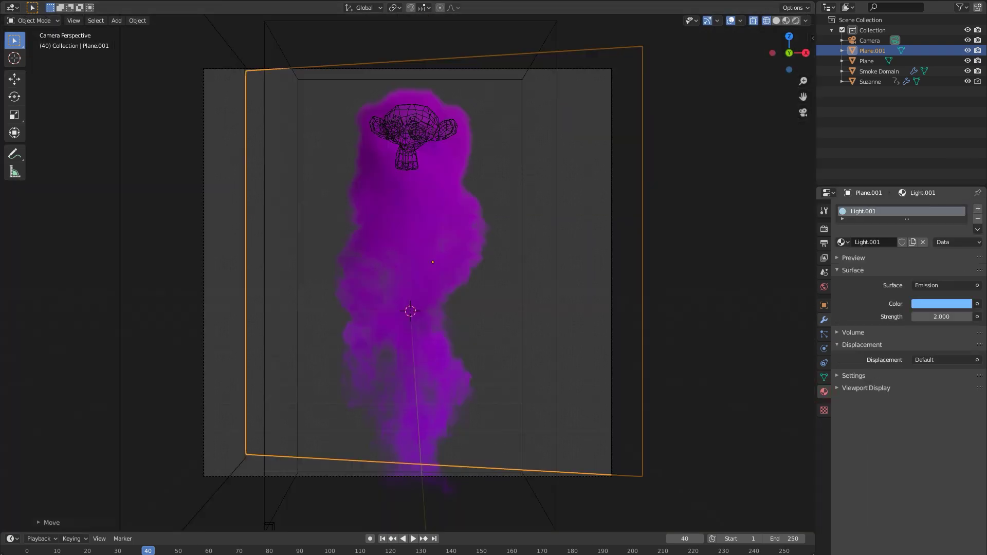
{"action": "left_click", "coordinate": [824, 305]}
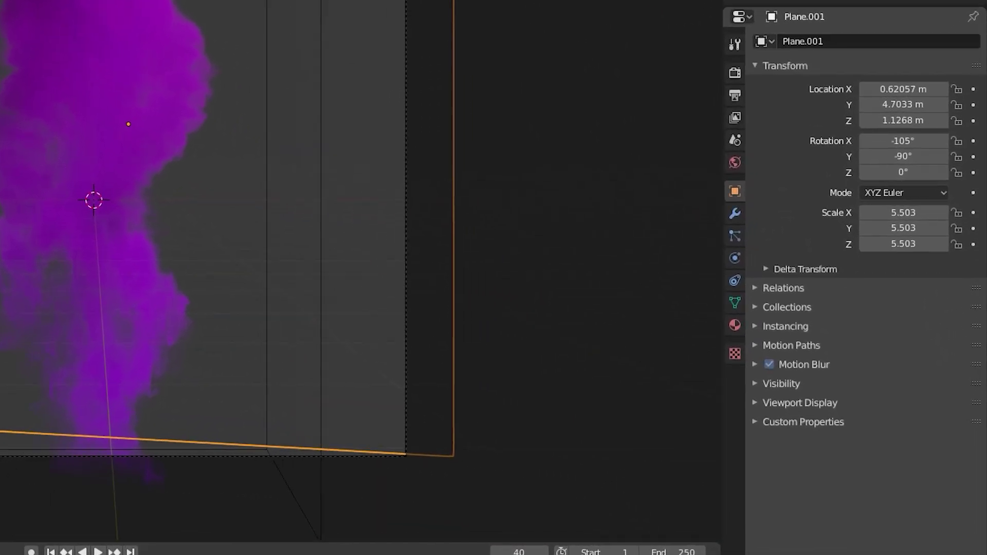
{"action": "left_click", "coordinate": [837, 429]}
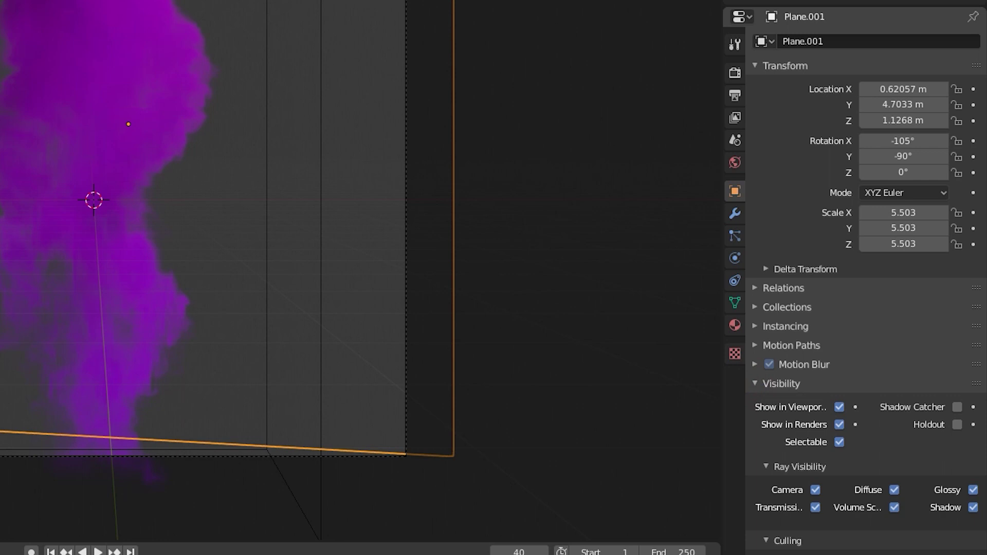
{"action": "left_click", "coordinate": [815, 490]}
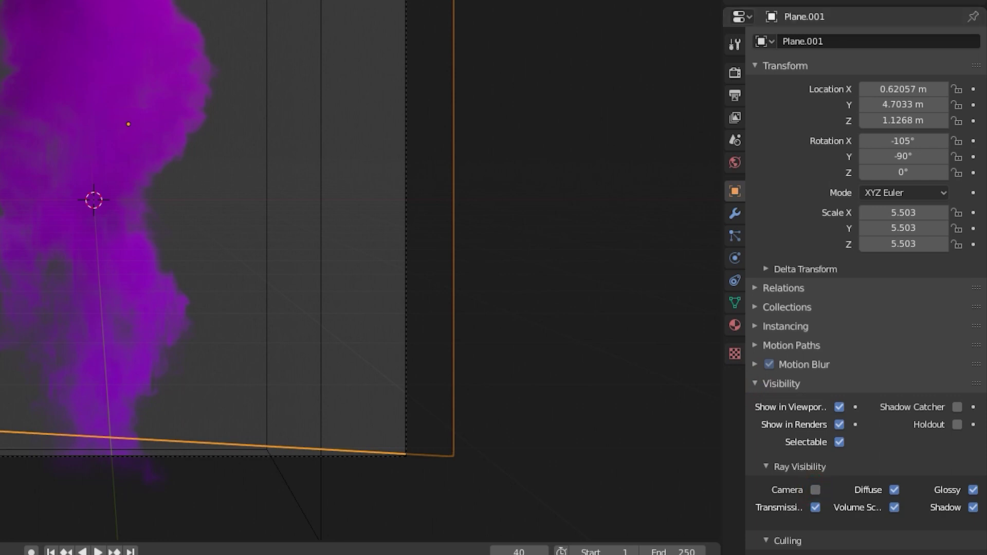
{"action": "left_click", "coordinate": [1, 247]}
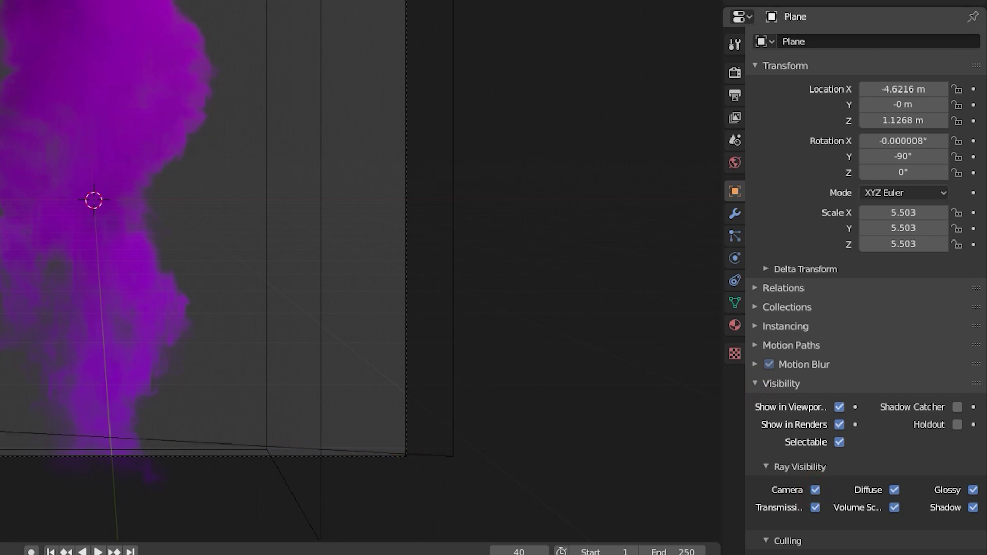
{"action": "left_click", "coordinate": [815, 489]}
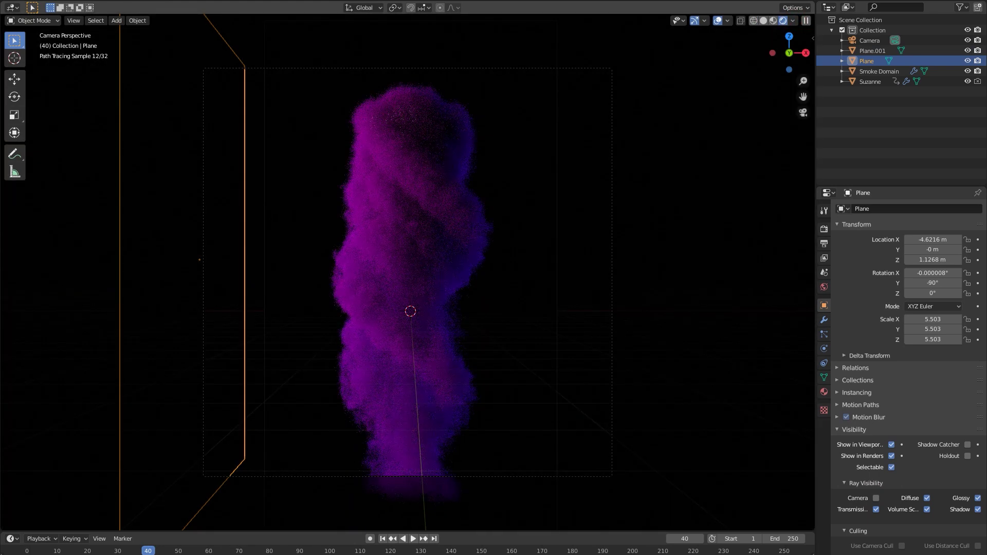
Compare Plane's camera visibility, then enable Film Transparent in the render settings
{"action": "left_click", "coordinate": [875, 498]}
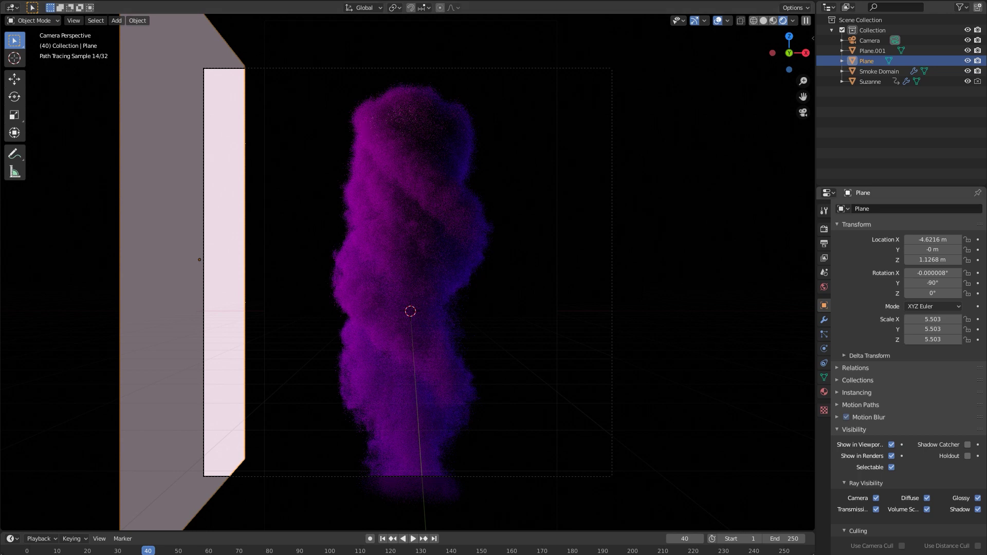
{"action": "left_click", "coordinate": [876, 498]}
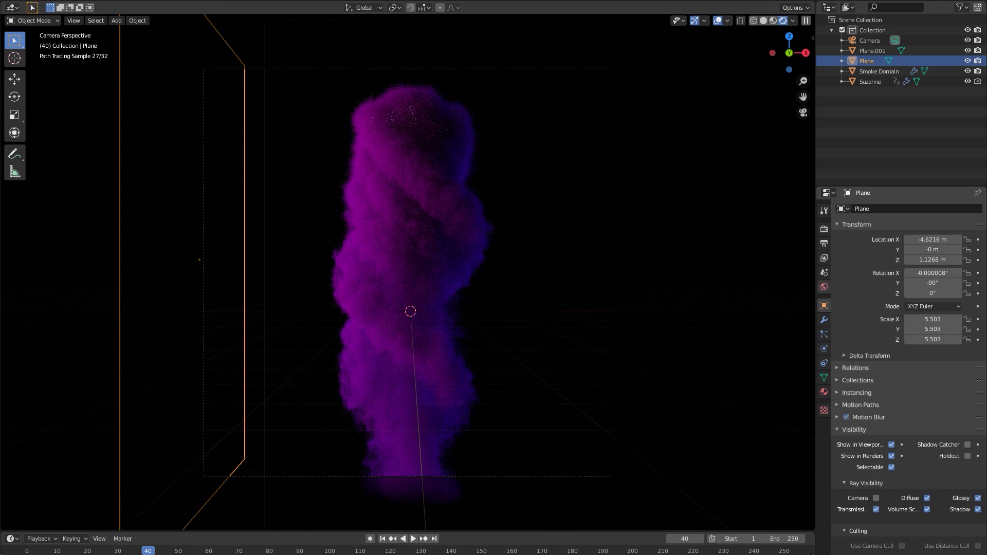
{"action": "left_click", "coordinate": [824, 229]}
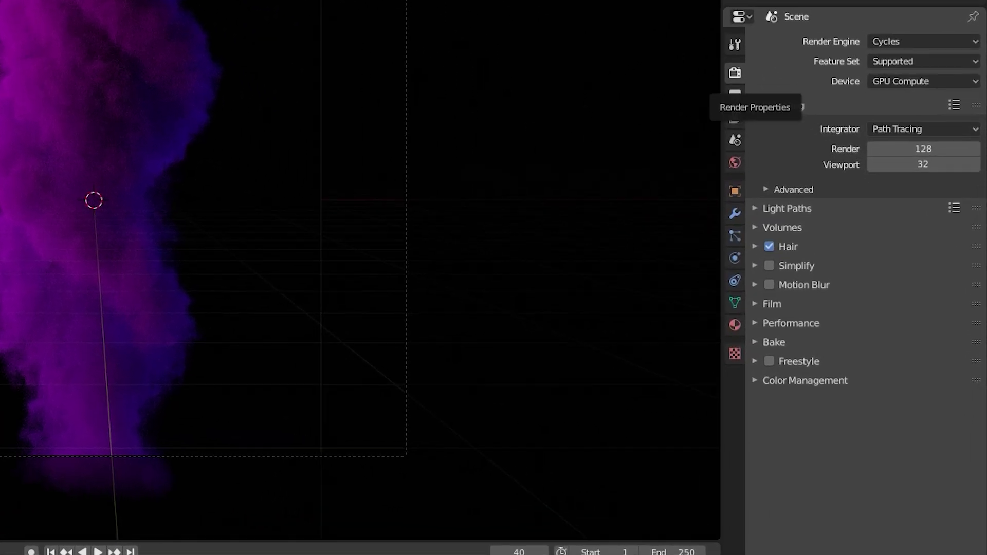
{"action": "left_click", "coordinate": [757, 306]}
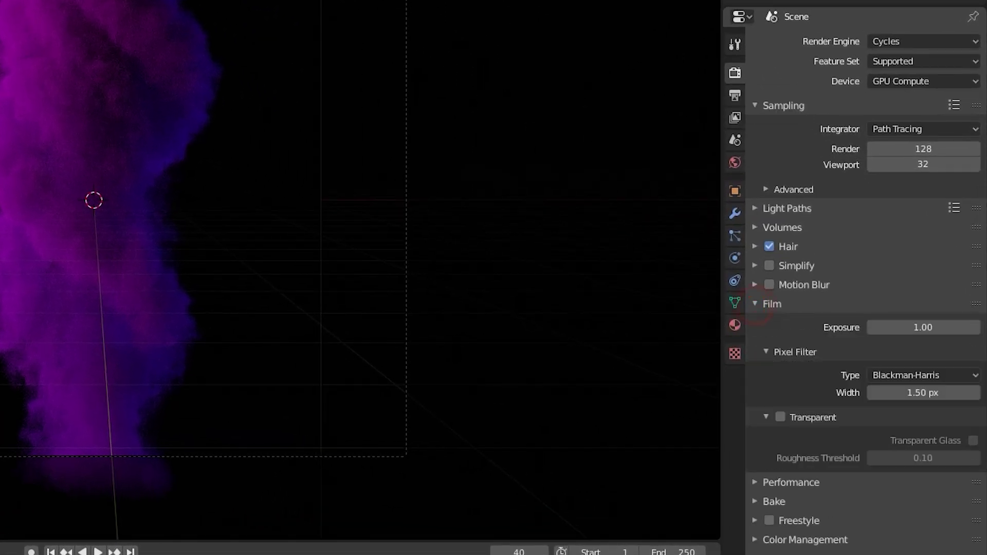
{"action": "left_click", "coordinate": [779, 417]}
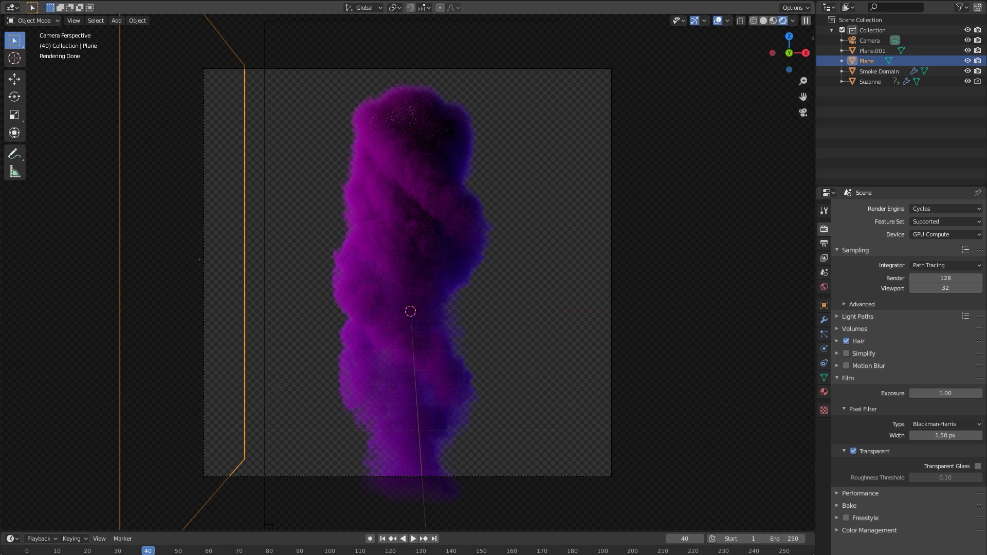
{"action": "key", "text": "z"}
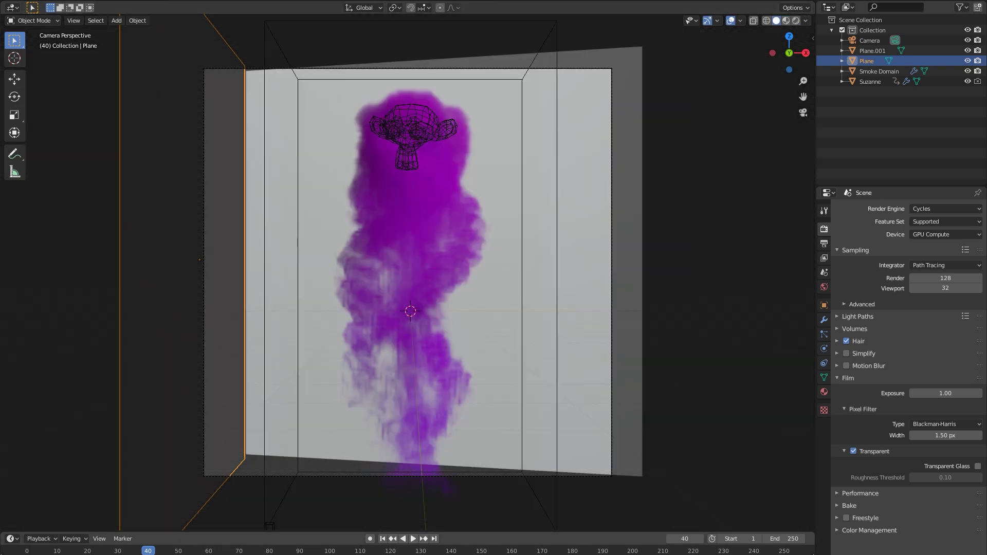
Rewind to frame 1, play and pause the smoke animation, and orbit to see the scene
{"action": "key", "text": "shift+Left"}
{"action": "key", "text": "space"}
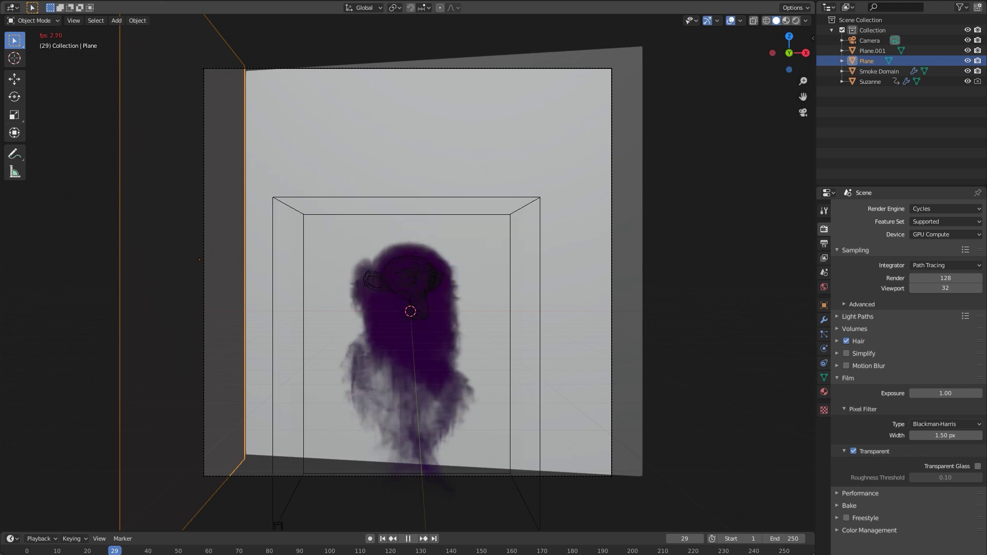
{"action": "key", "text": "space"}
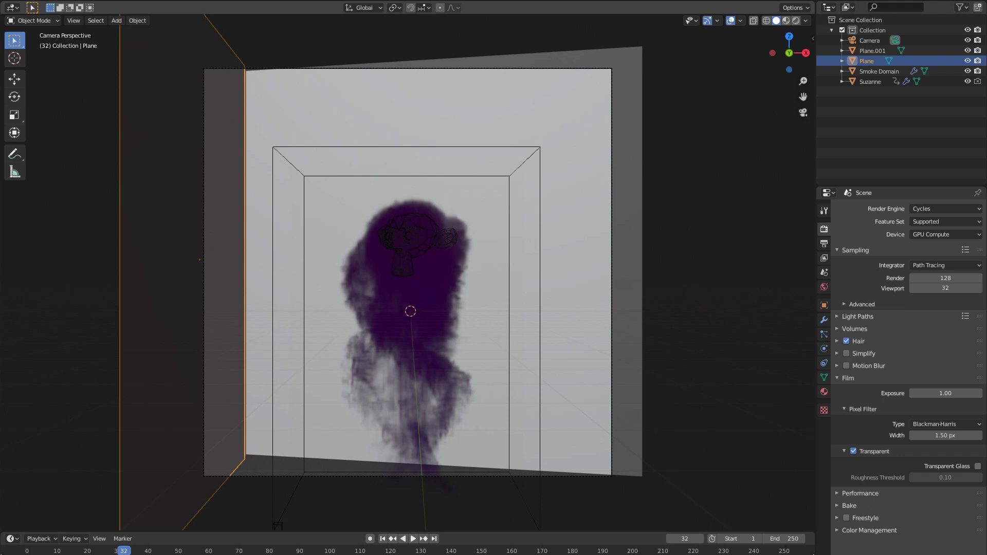
{"action": "key", "text": "space"}
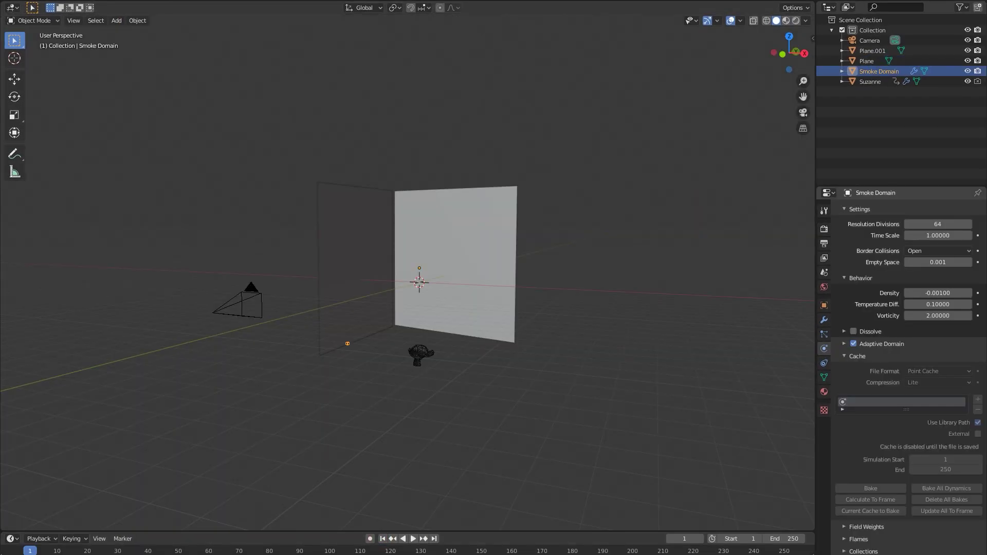
{"action": "middle_click_drag", "start_coordinate": [411, 288], "coordinate": [426, 288]}
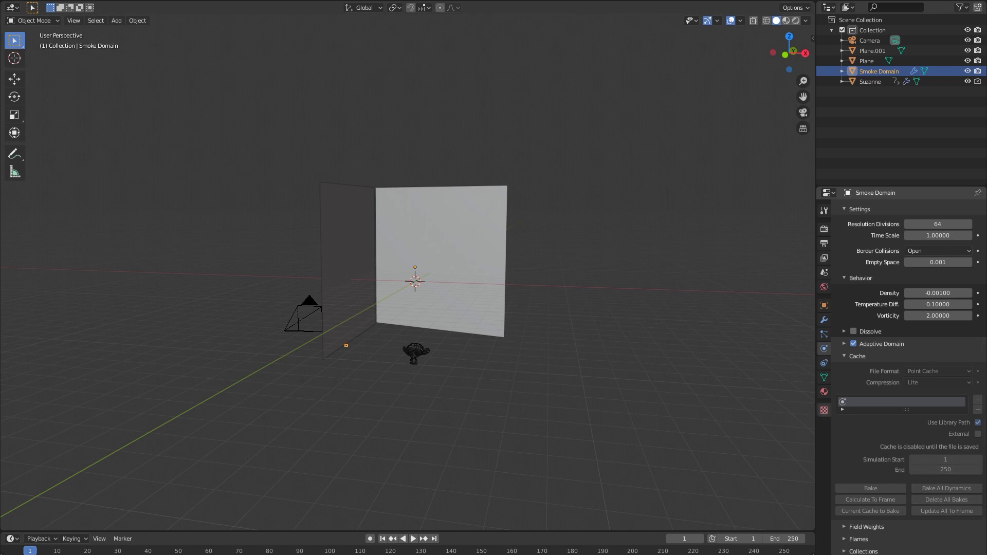
Save the blend file
{"action": "key", "text": "F4"}
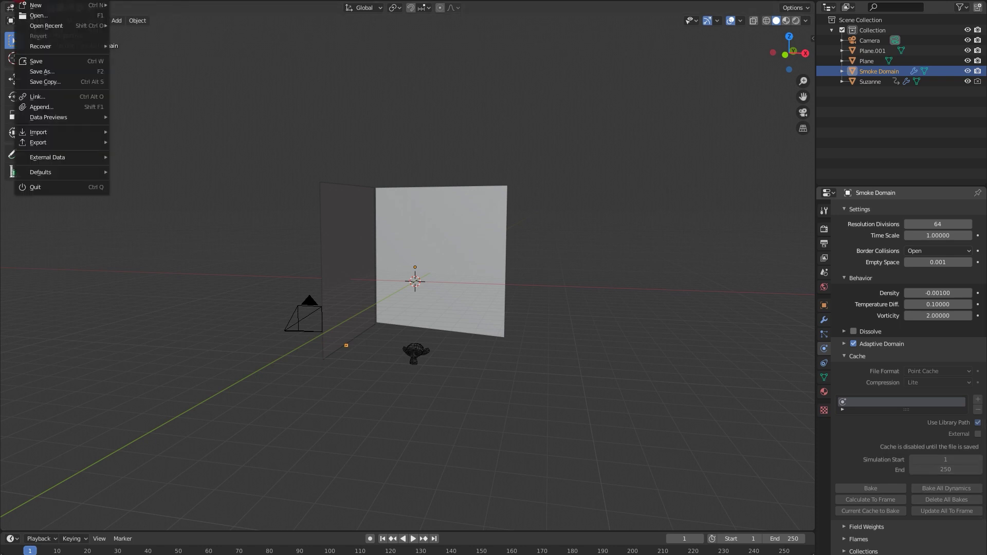
{"action": "mouse_move", "coordinate": [36, 5]}
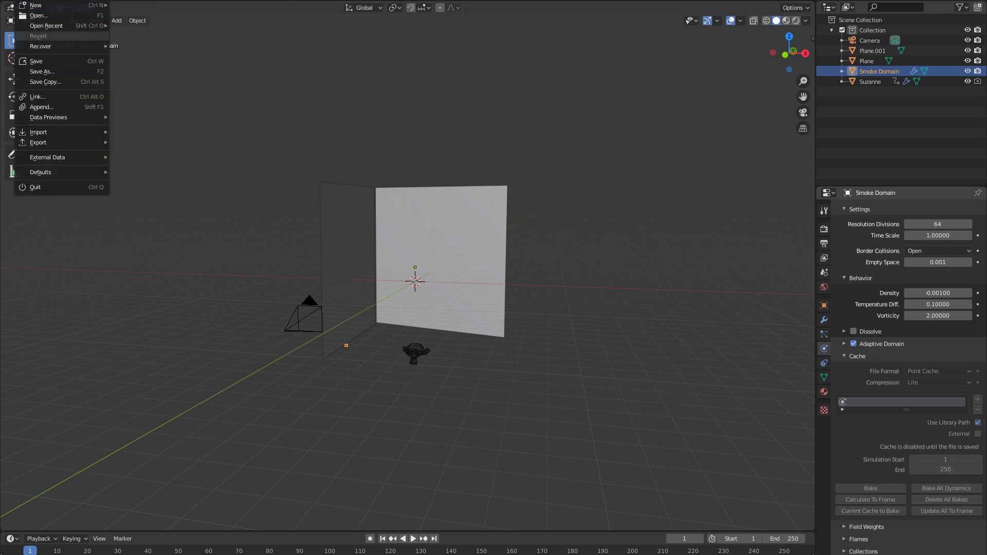
{"action": "left_click", "coordinate": [57, 59]}
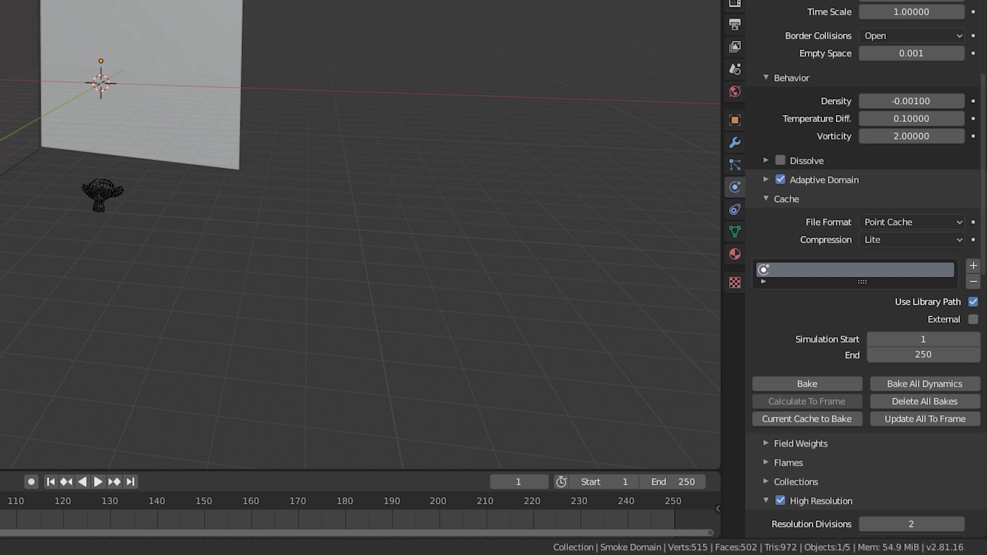
Set both the smoke cache end frame and the scene end frame to 100
{"action": "left_click", "coordinate": [921, 354]}
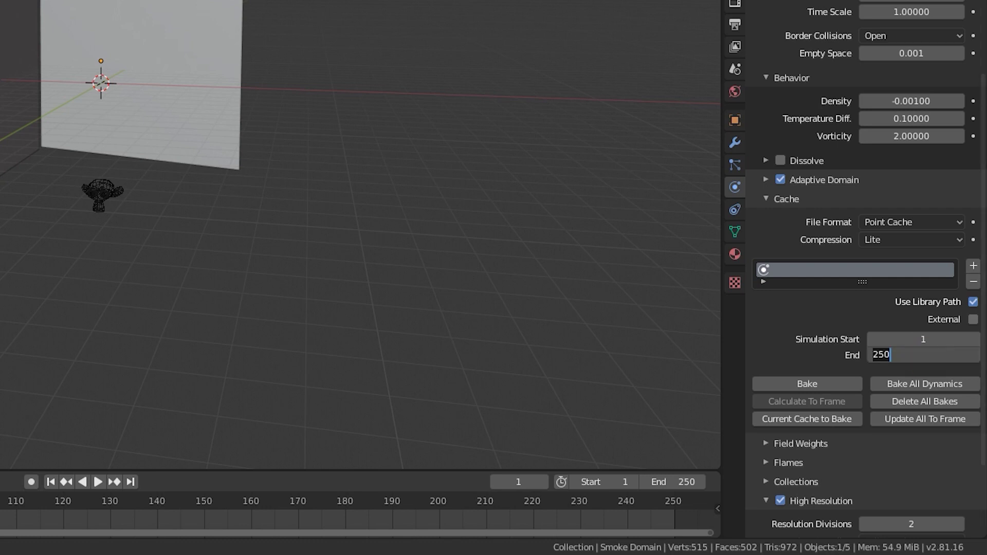
{"action": "type", "text": "100"}
{"action": "key", "text": "Return"}
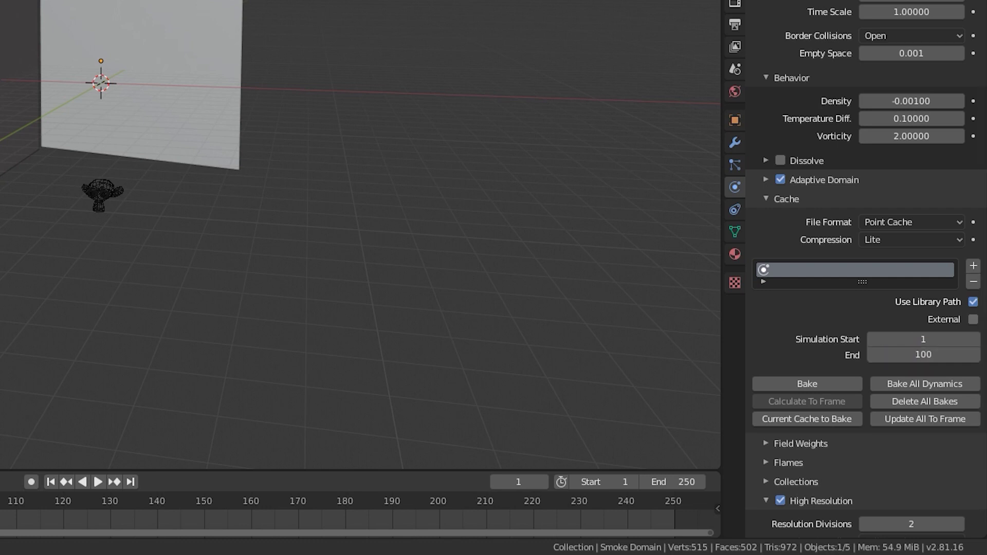
{"action": "left_click", "coordinate": [673, 481]}
{"action": "type", "text": "100"}
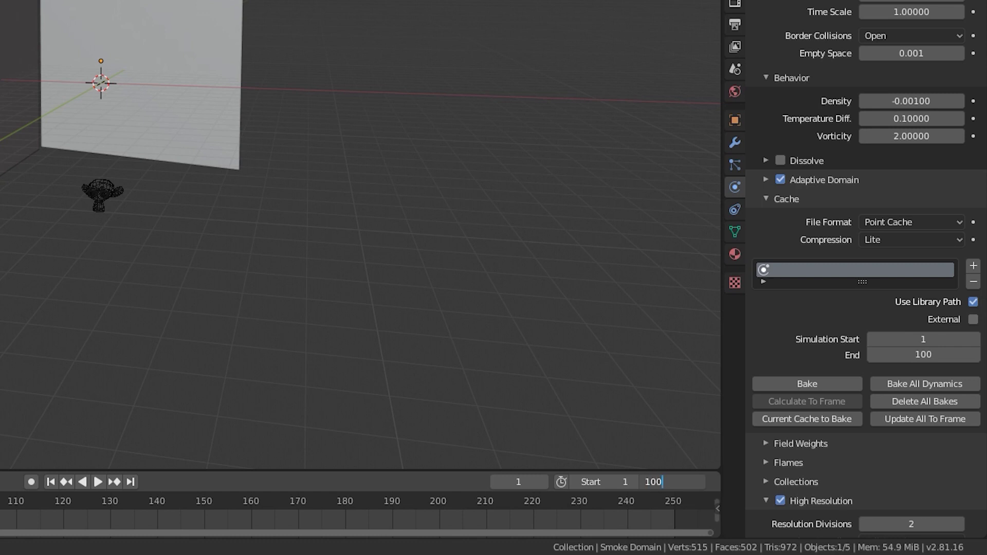
{"action": "key", "text": "Return"}
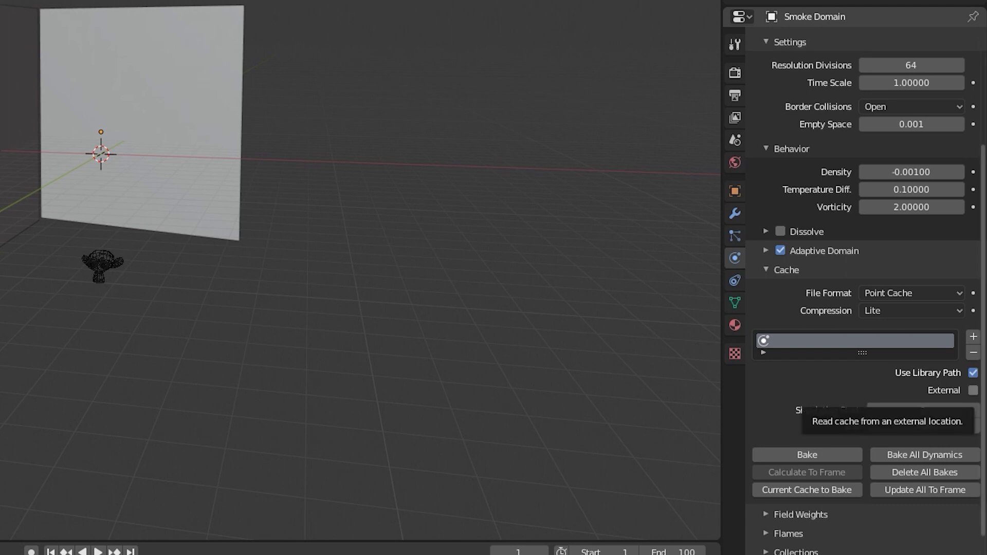
Store the smoke cache externally in the 'smoke tutorial cache' folder and bake all dynamics
{"action": "left_click", "coordinate": [973, 390]}
{"action": "left_click", "coordinate": [972, 428]}
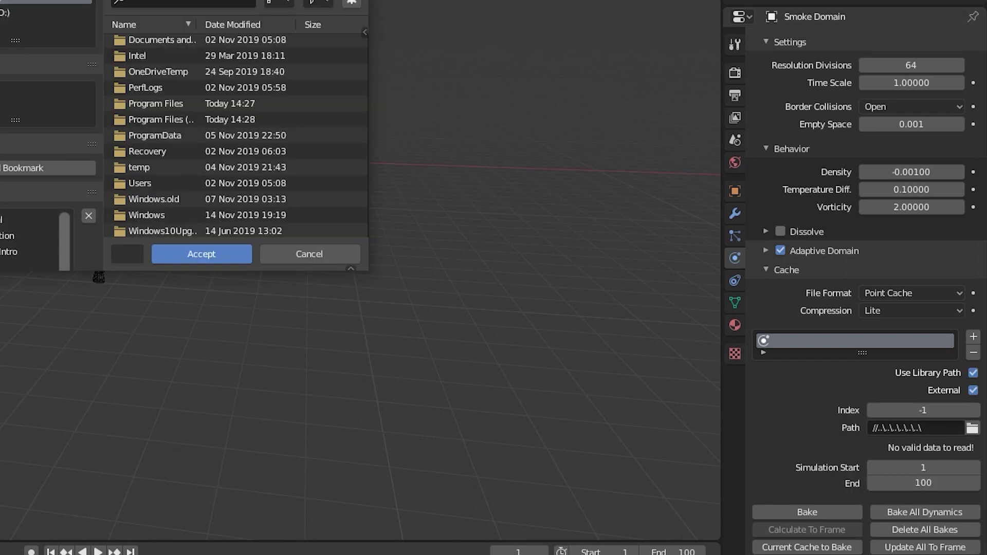
{"action": "scroll", "coordinate": [149, 75], "scroll_direction": "up", "scroll_amount": 2}
{"action": "scroll", "coordinate": [144, 153], "scroll_direction": "down", "scroll_amount": 3}
{"action": "double_click", "coordinate": [141, 152]}
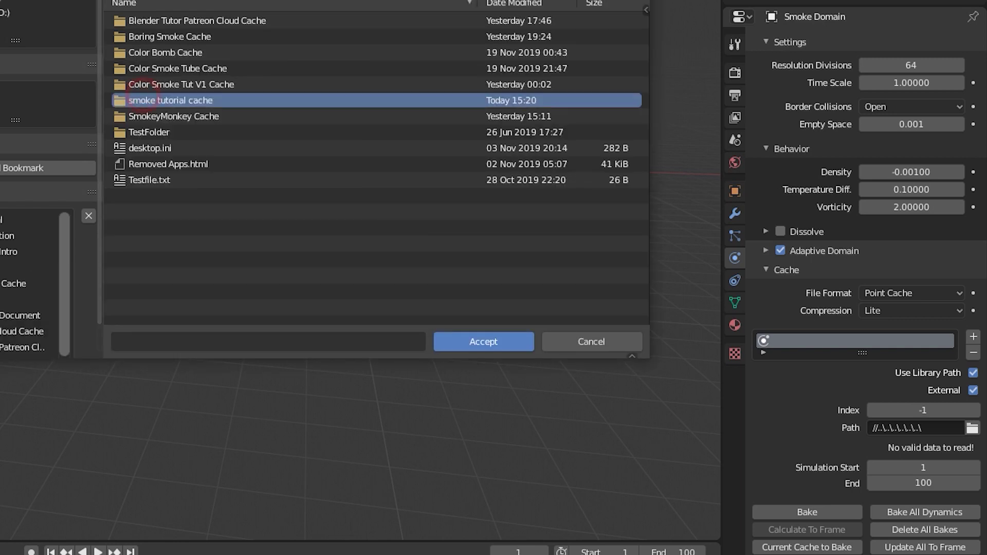
{"action": "double_click", "coordinate": [135, 99]}
{"action": "left_click", "coordinate": [461, 342]}
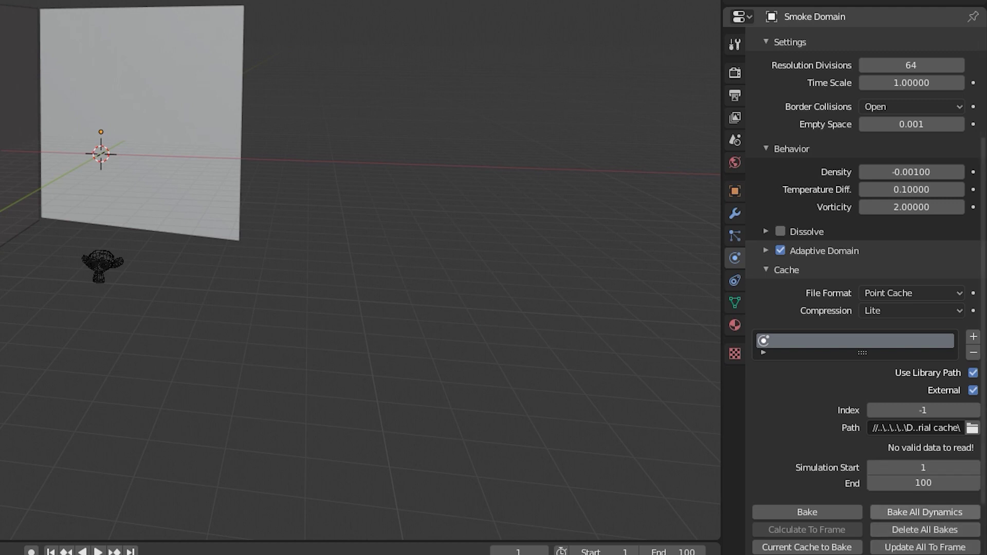
{"action": "left_click", "coordinate": [926, 512]}
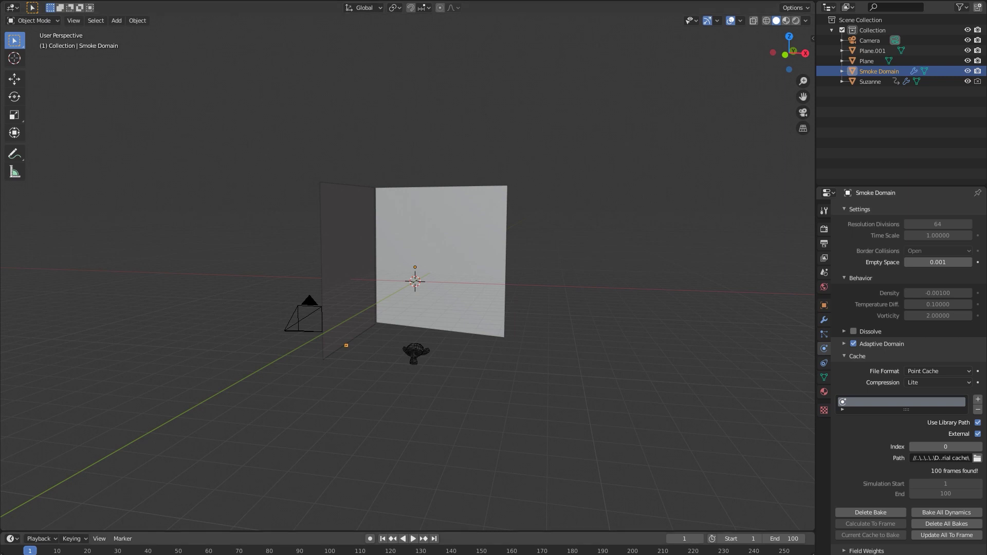
Play the baked purple smoke animation in the domain, then stop playback
{"action": "key", "text": "space"}
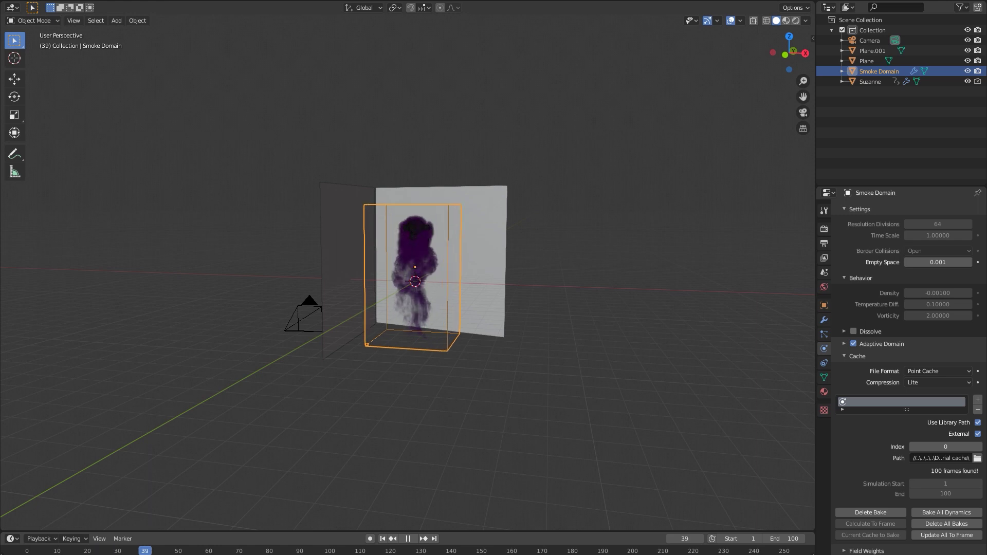
{"action": "key", "text": "space"}
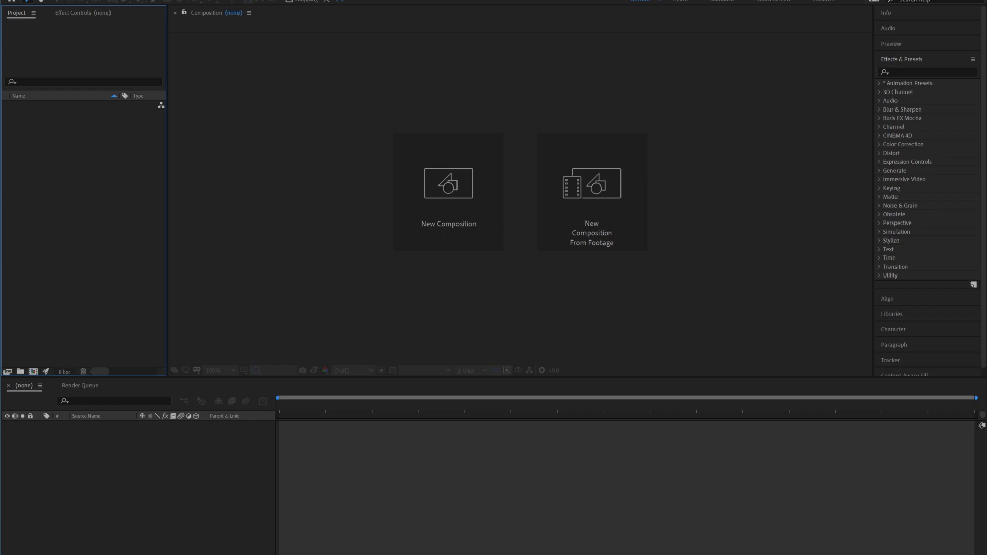
Import the smoke-anim PNG image sequence from the Blender Tutor Intro folder
{"action": "right_click", "coordinate": [36, 132]}
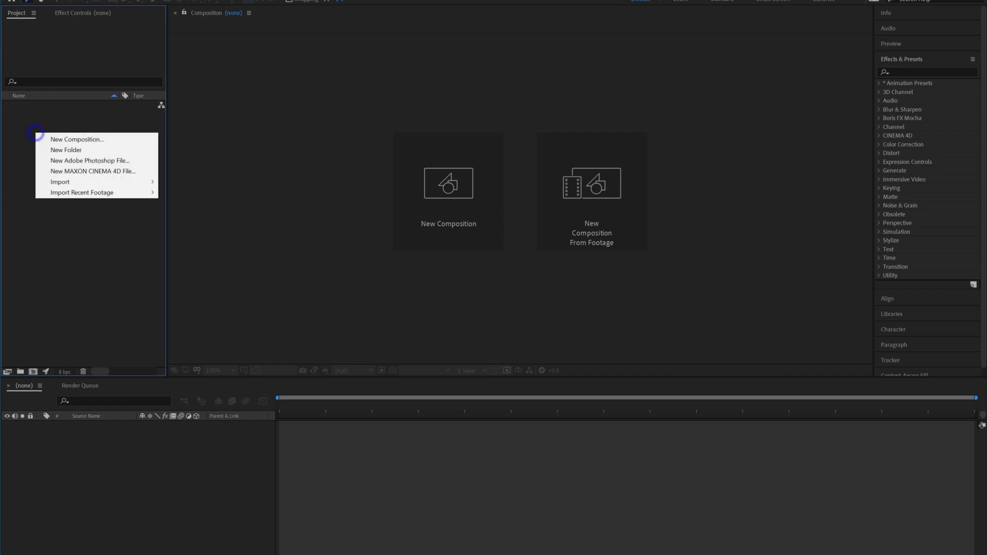
{"action": "left_click", "coordinate": [177, 182]}
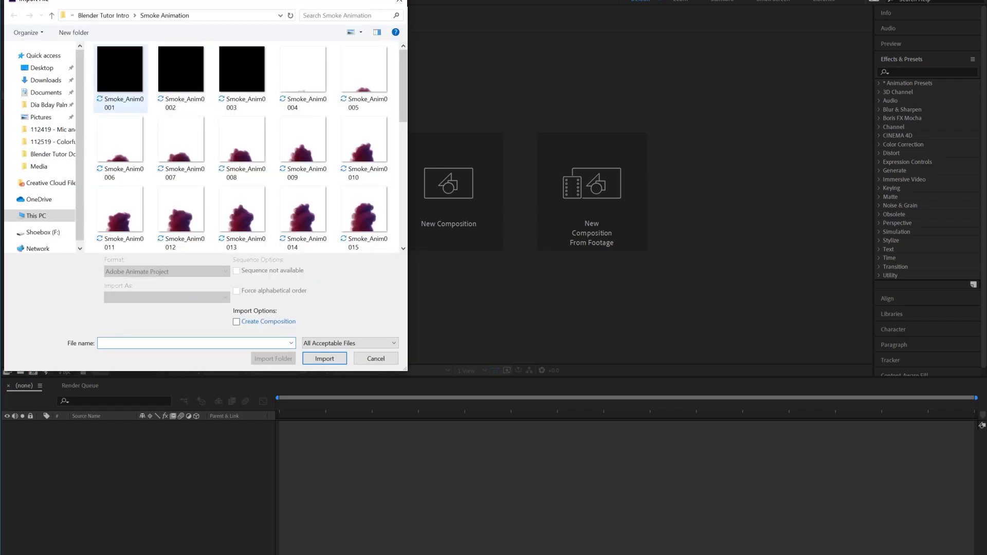
{"action": "left_click", "coordinate": [109, 14]}
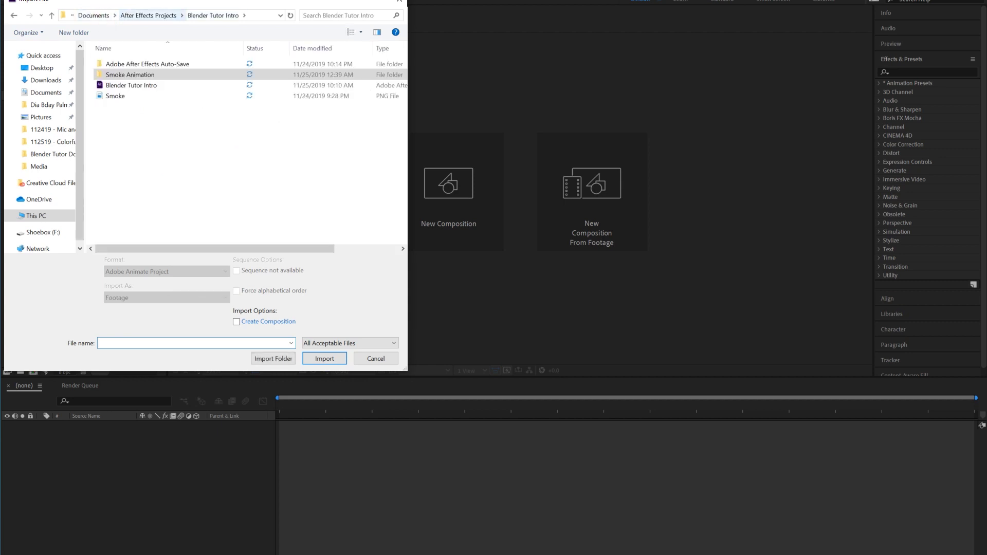
{"action": "key", "text": "Return"}
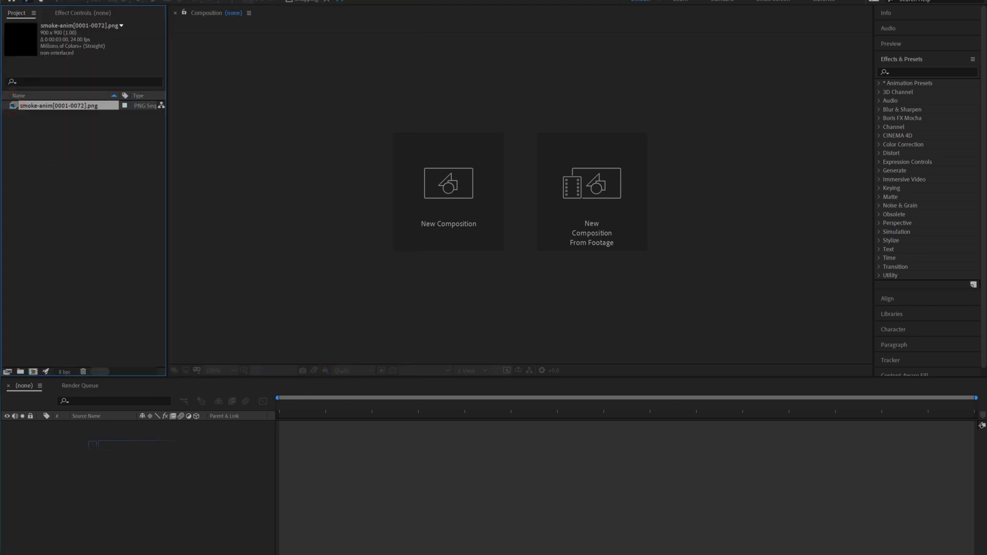
Create a smoke-anim composition from the footage and preview it
{"action": "left_click_drag", "start_coordinate": [59, 105], "coordinate": [33, 372]}
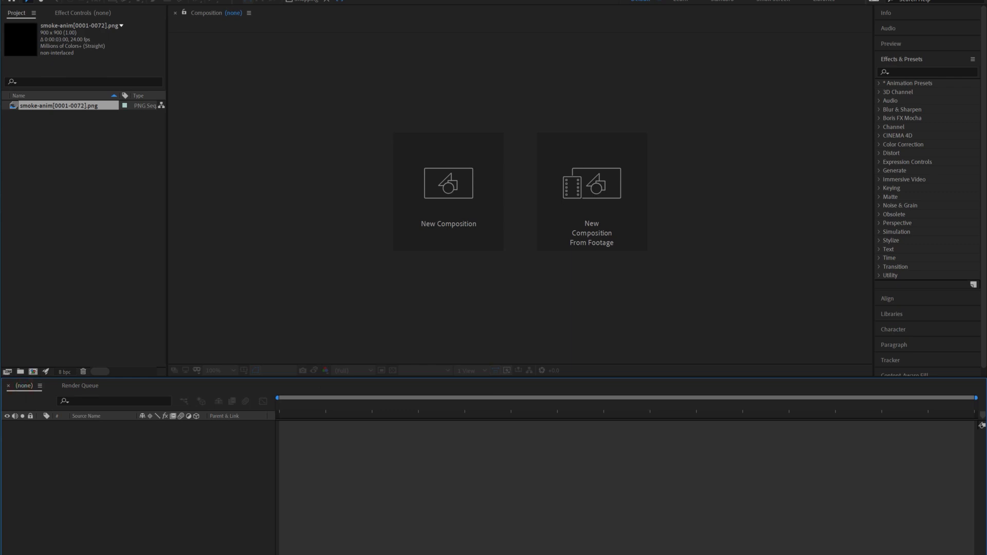
{"action": "left_click_drag", "start_coordinate": [12, 105], "coordinate": [269, 415]}
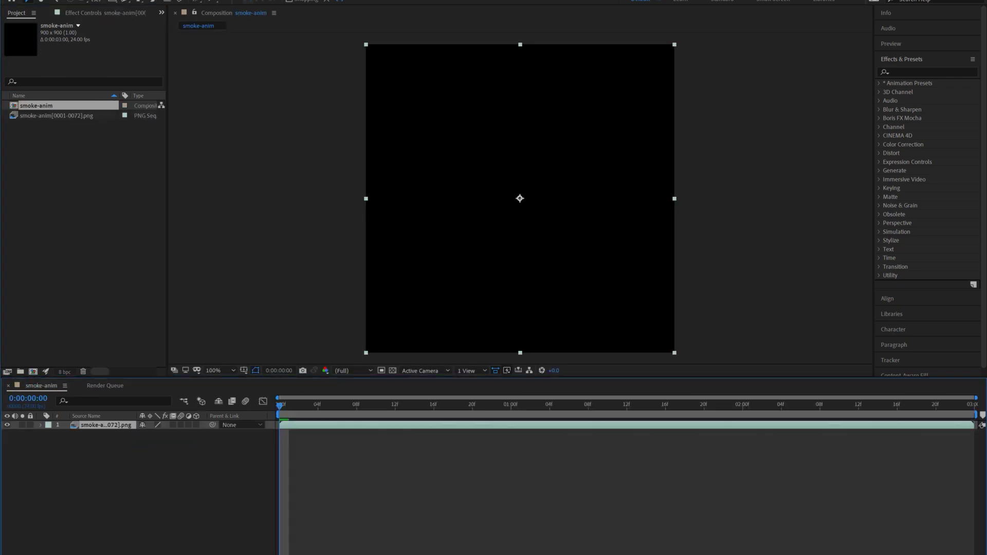
{"action": "key", "text": "space"}
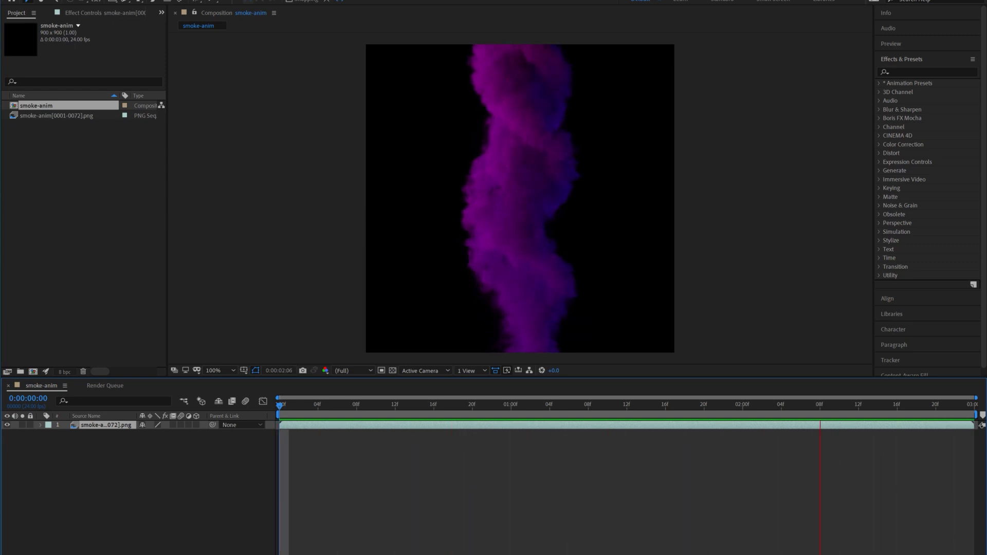
Apply the Curves effect, found by searching 'cur', to the smoke-anim layer
{"action": "key", "text": "space"}
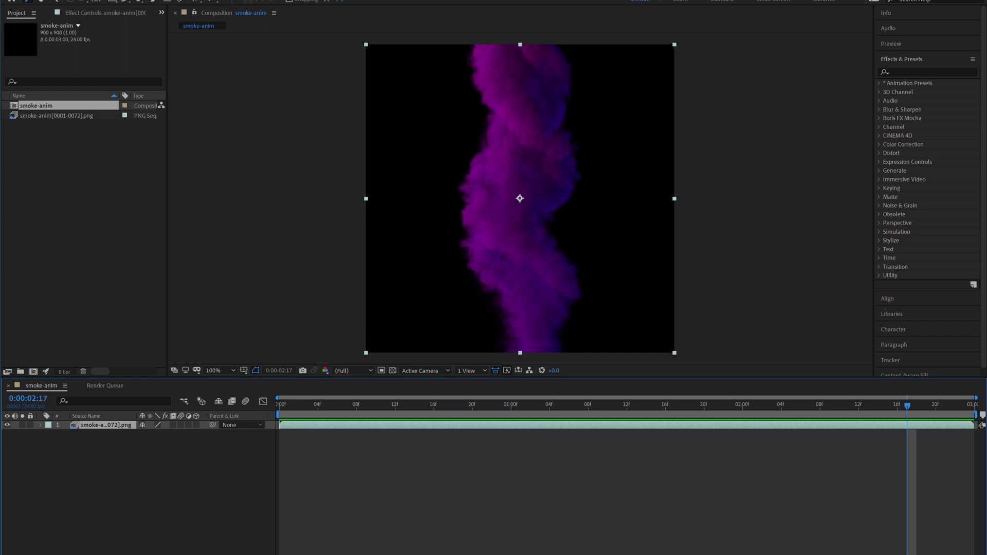
{"action": "left_click", "coordinate": [902, 74]}
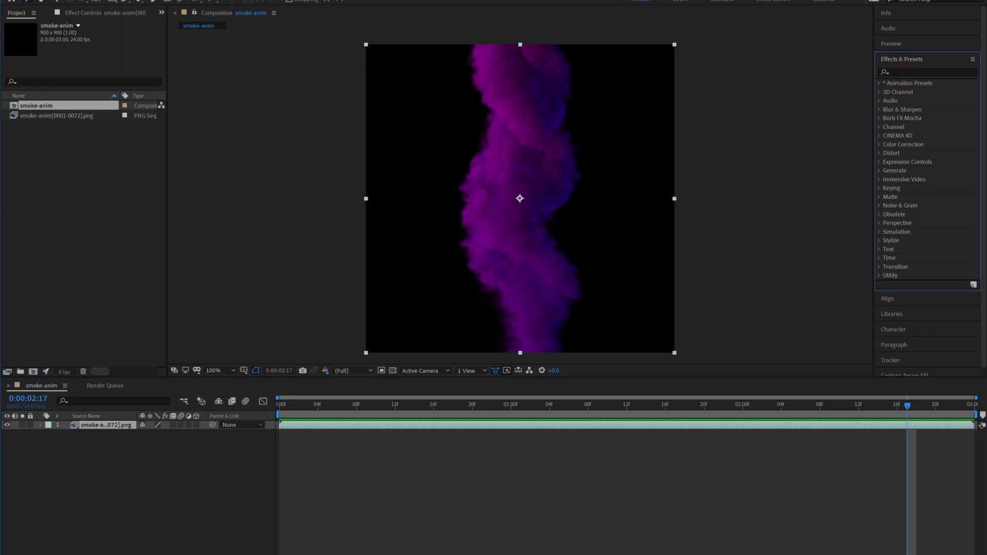
{"action": "type", "text": "cur"}
{"action": "left_click", "coordinate": [918, 188]}
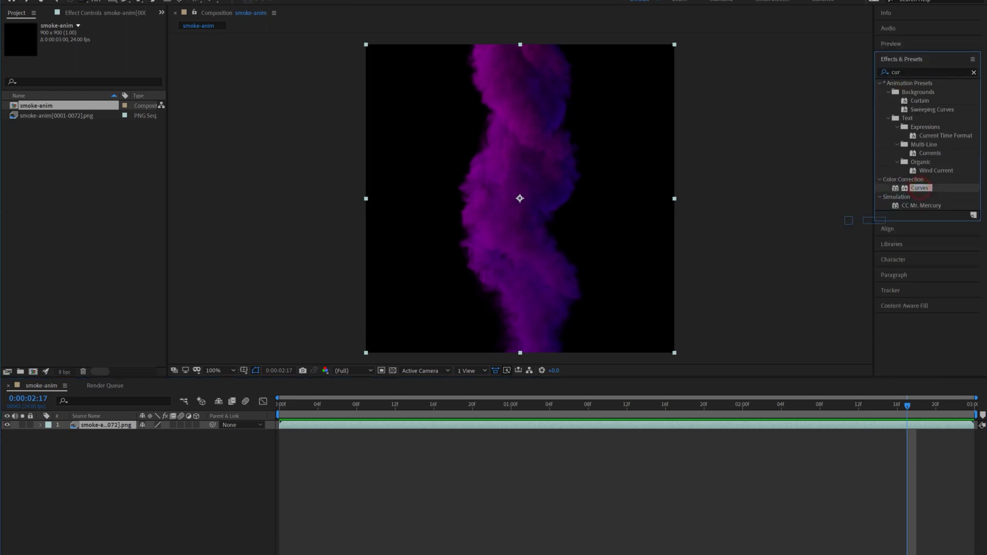
{"action": "left_click_drag", "start_coordinate": [872, 221], "coordinate": [104, 426]}
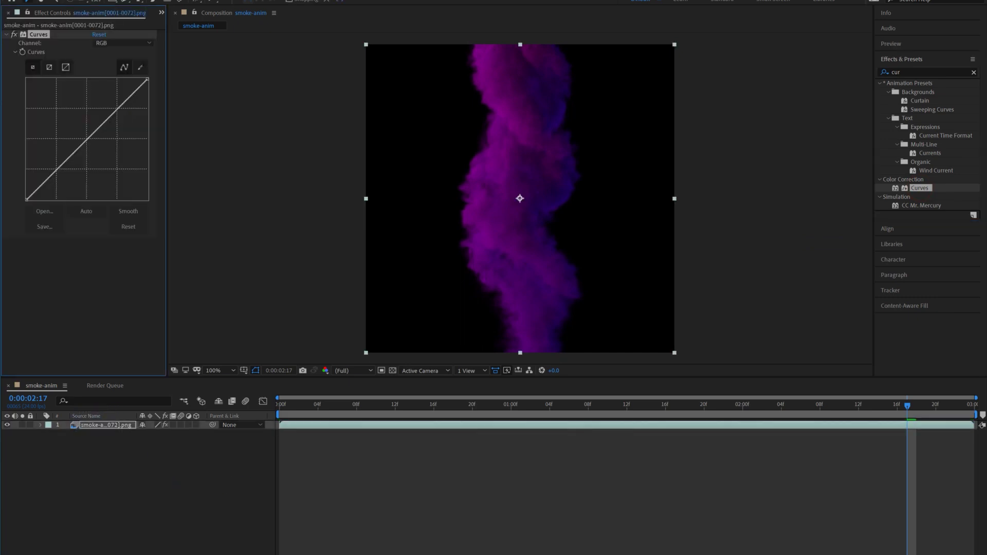
Bend the RGB curve into an S, raising highlights and deepening shadows
{"action": "left_click_drag", "start_coordinate": [117, 109], "coordinate": [116, 98]}
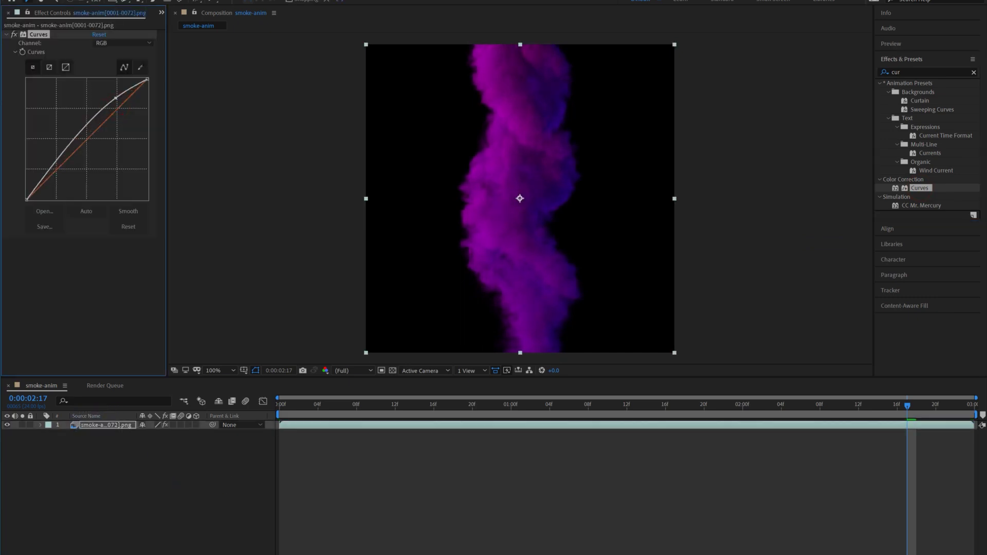
{"action": "left_click_drag", "start_coordinate": [58, 157], "coordinate": [61, 165]}
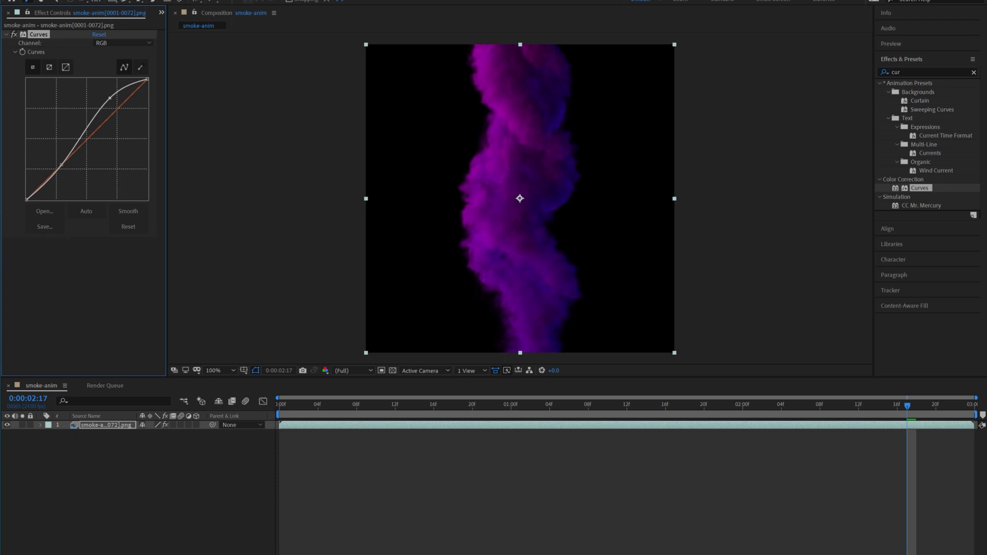
{"action": "left_click", "coordinate": [77, 0]}
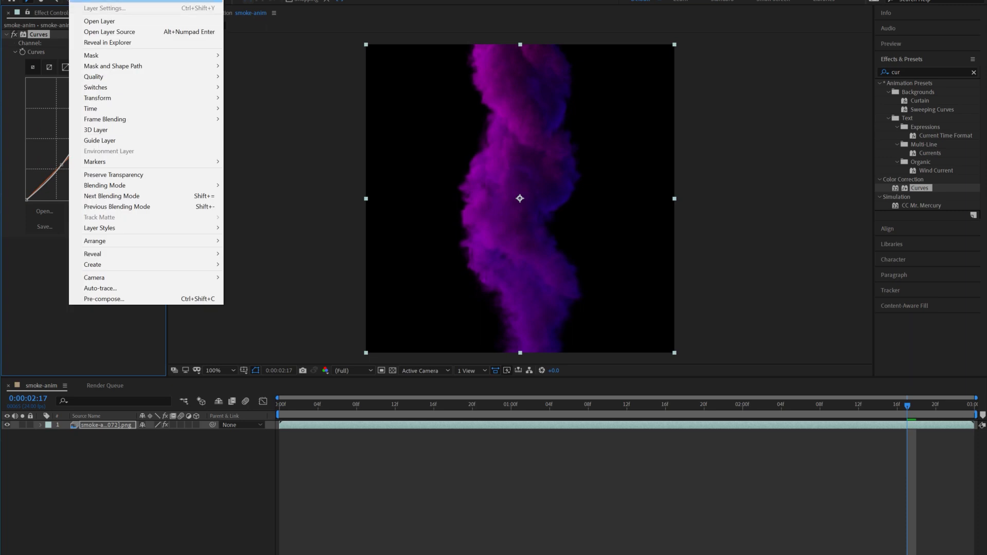
Create a comp-sized solid layer, Red Solid 1, behind the smoke
{"action": "mouse_move", "coordinate": [95, 0]}
{"action": "left_click", "coordinate": [249, 7]}
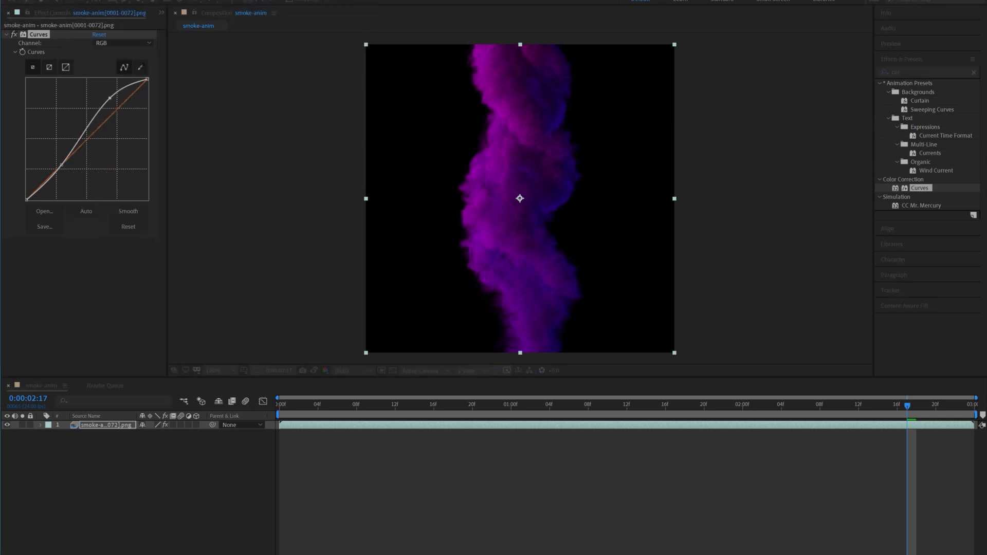
{"action": "key", "text": "ctrl+y"}
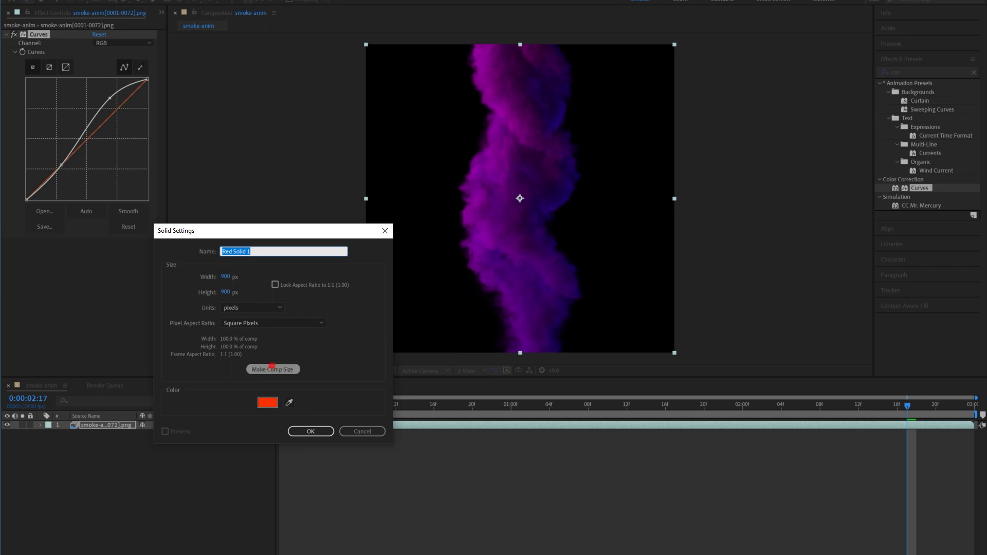
{"action": "left_click", "coordinate": [272, 369]}
{"action": "left_click", "coordinate": [310, 431]}
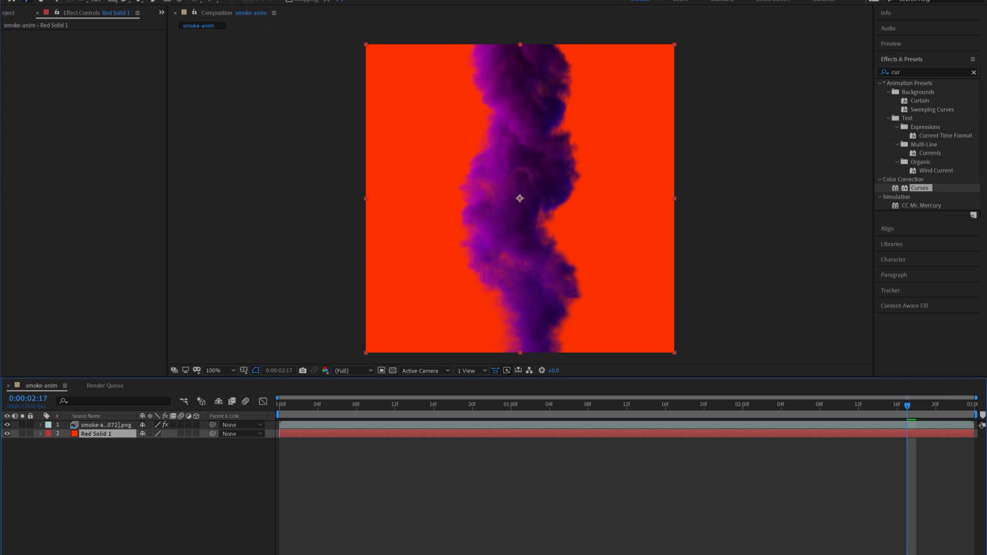
Apply Gradient Ramp to Red Solid 1, blending dark orange into yellow
{"action": "left_click", "coordinate": [972, 72]}
{"action": "left_click", "coordinate": [924, 74]}
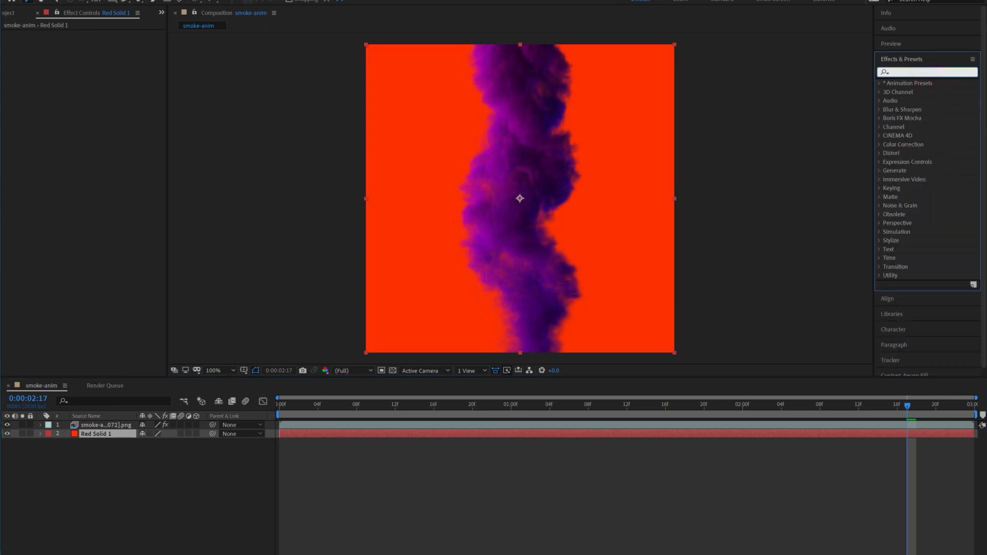
{"action": "type", "text": "gradi"}
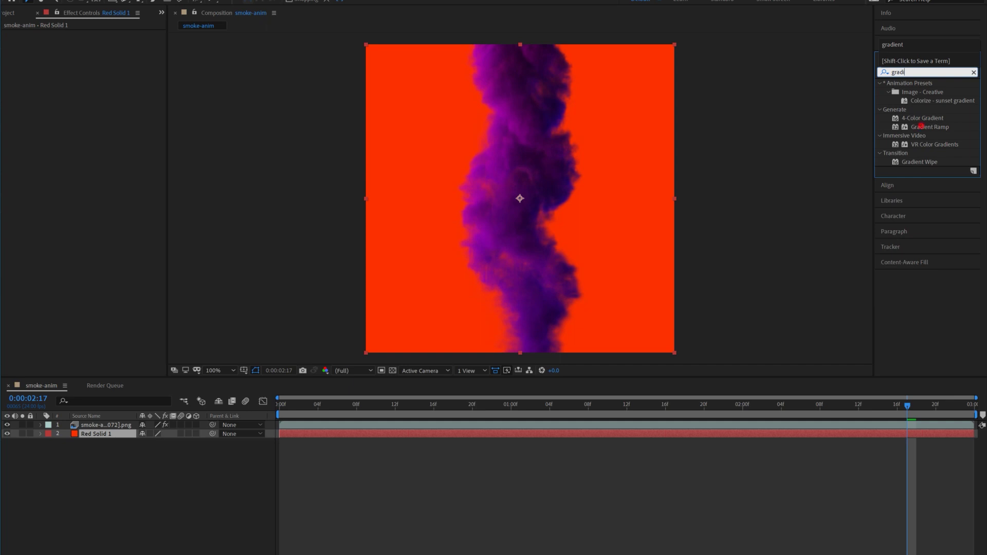
{"action": "left_click_drag", "start_coordinate": [921, 126], "coordinate": [106, 434]}
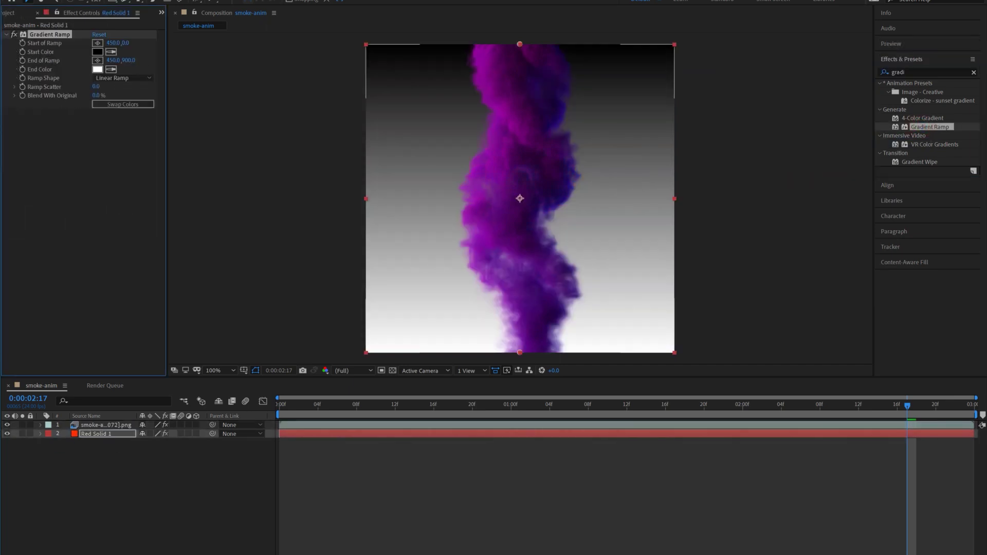
{"action": "left_click", "coordinate": [98, 69]}
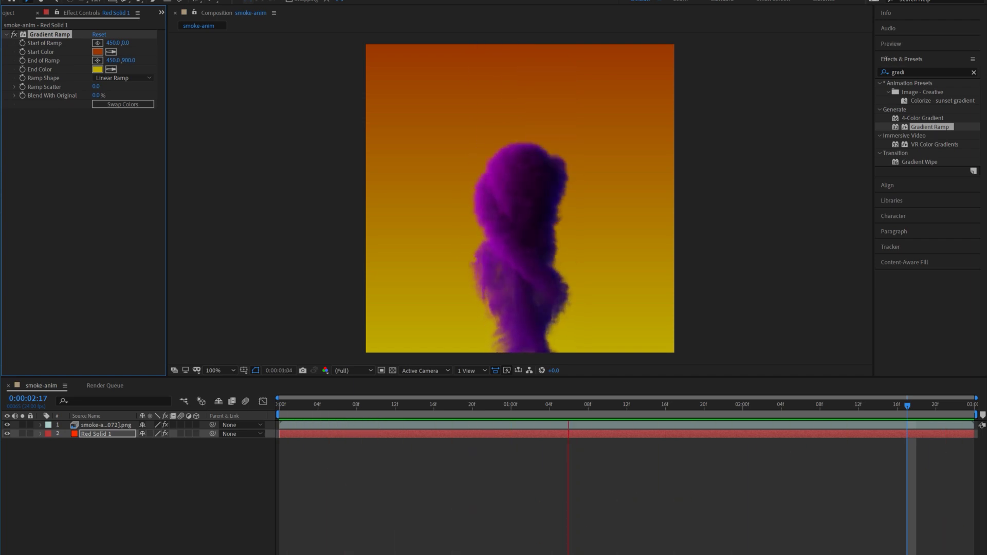
{"action": "key", "text": "space"}
{"action": "left_click_drag", "start_coordinate": [313, 406], "coordinate": [249, 412]}
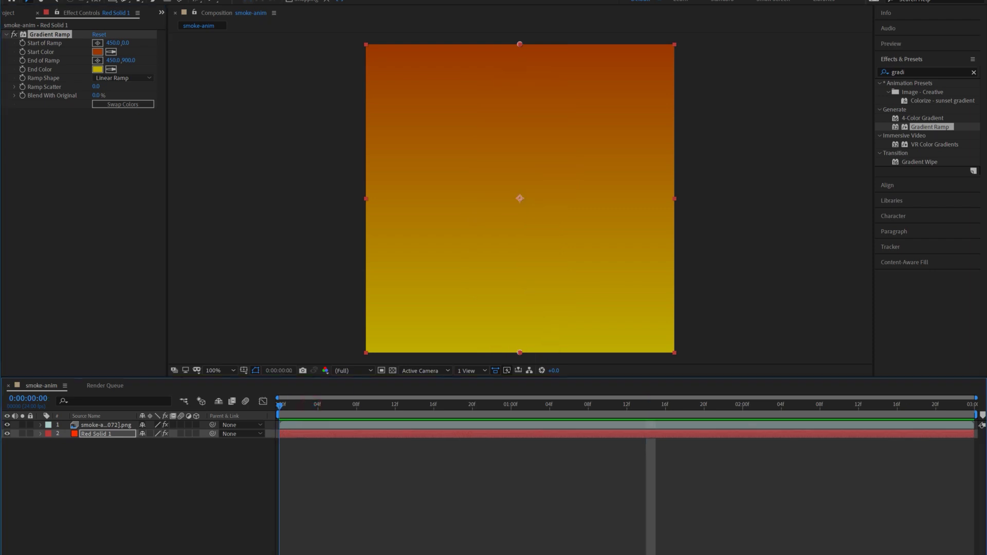
{"action": "key", "text": "space"}
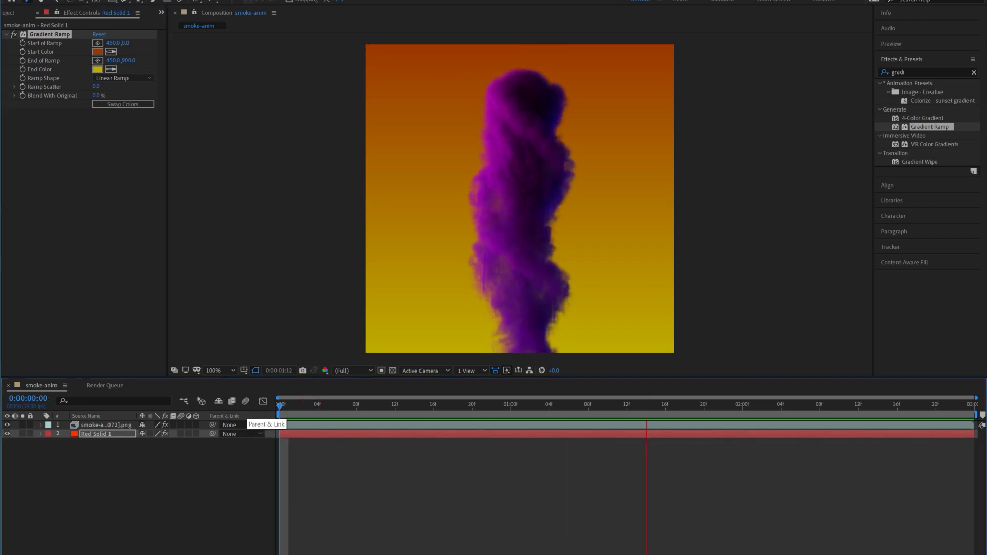